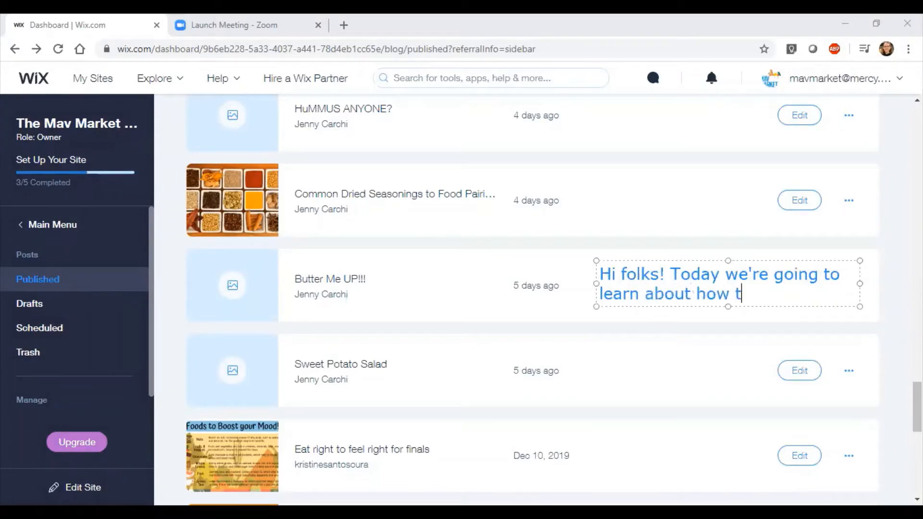
- Finish the greeting note so it reads "Hi folks! Today we're going to learn about how to beautify your blog posts!"
{"action": "type", "text": "o beautify your blog posts!"}
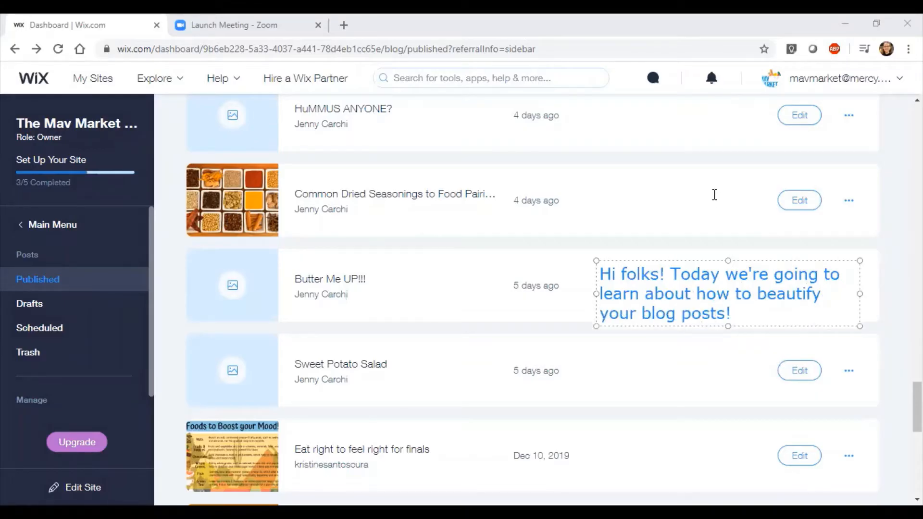
- Replace the greeting note's text with "This includes uploading pictures, making the font pretty, and making sure the text is consistent"
{"action": "left_click_drag", "start_coordinate": [731, 315], "coordinate": [596, 270]}
{"action": "type", "text": "This in"}
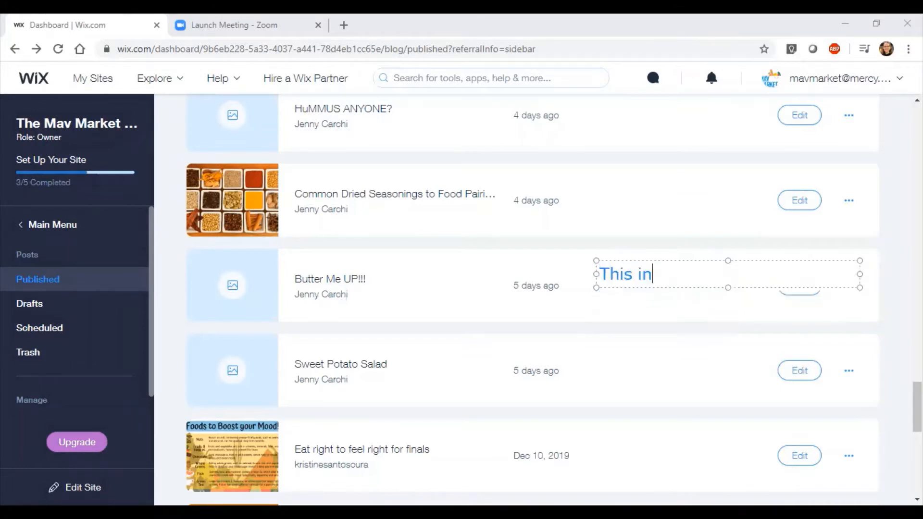
{"action": "type", "text": "cludes uploading pic"}
{"action": "key", "text": "BackSpace"}
{"action": "key", "text": "BackSpace"}
{"action": "key", "text": "BackSpace"}
{"action": "type", "text": "uploading "}
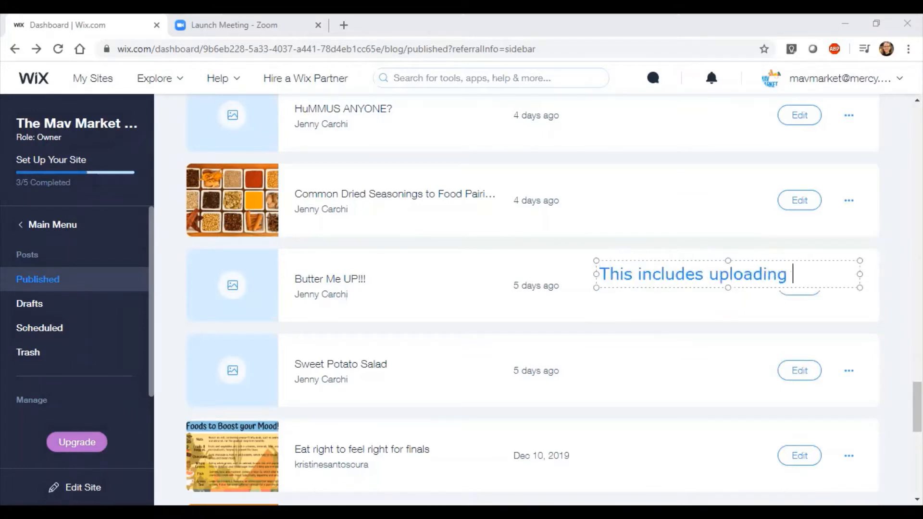
{"action": "type", "text": "pictures, making the font"}
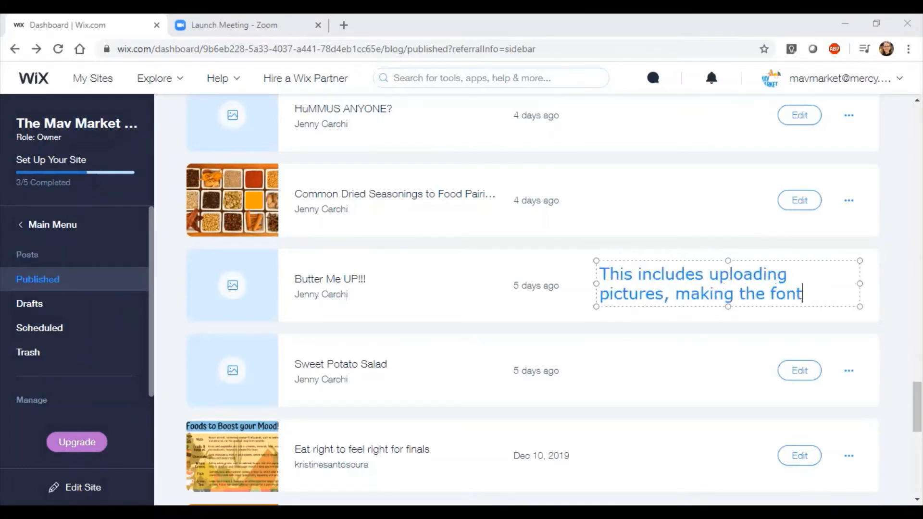
{"action": "type", "text": " pretty, an"}
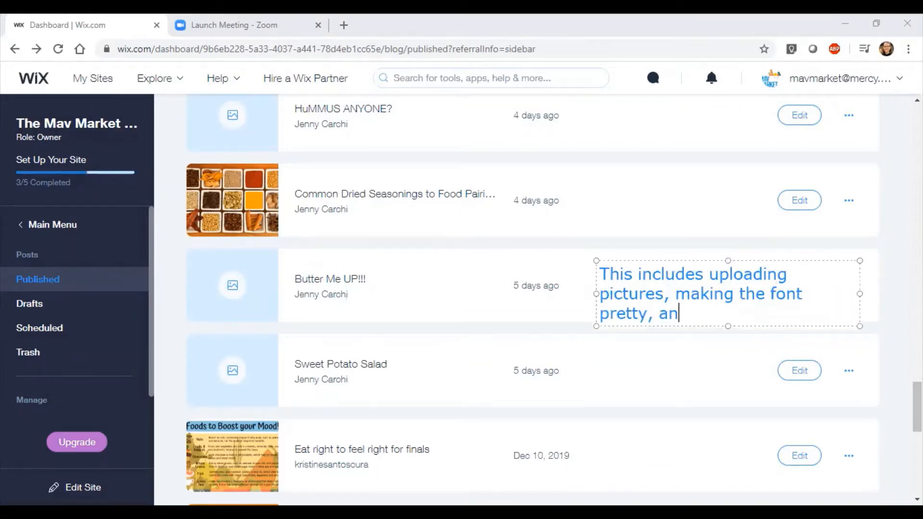
{"action": "type", "text": "d making sure the tex"}
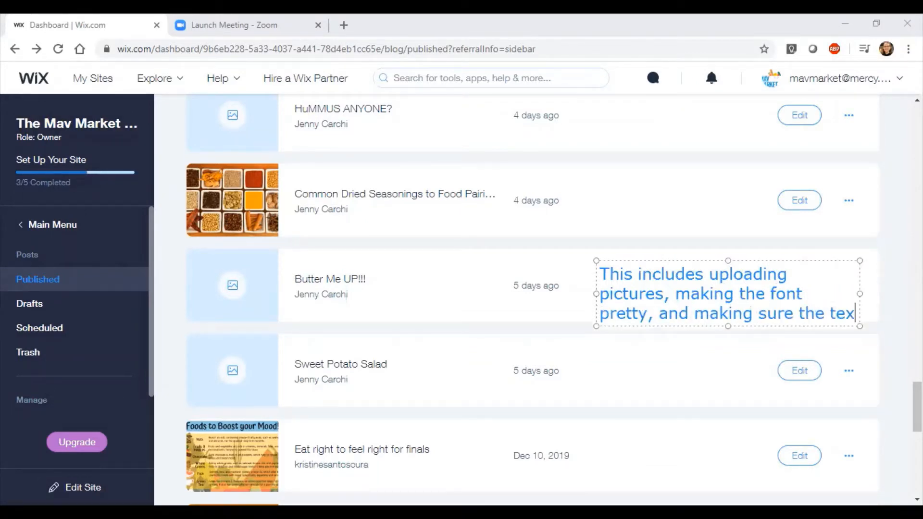
{"action": "type", "text": "t is consistent ("}
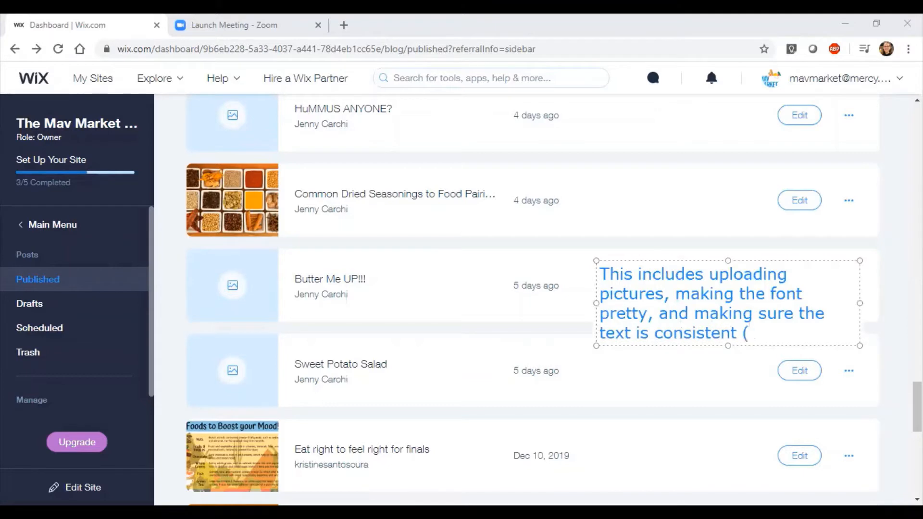
- Extend the note with the parenthetical remark "(The titles do not show the capital/lowercase)"
{"action": "type", "text": "The titles do not show "}
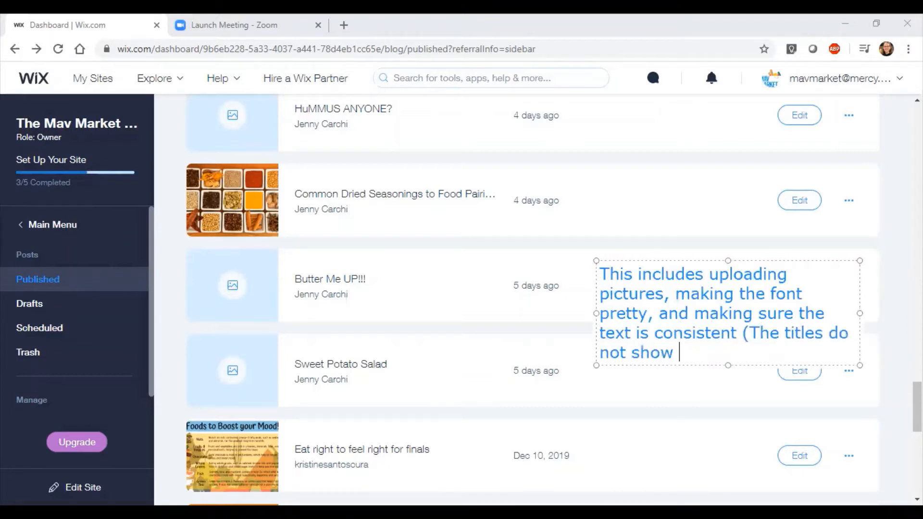
{"action": "type", "text": "the capti"}
{"action": "key", "text": "BackSpace"}
{"action": "type", "text": "ita"}
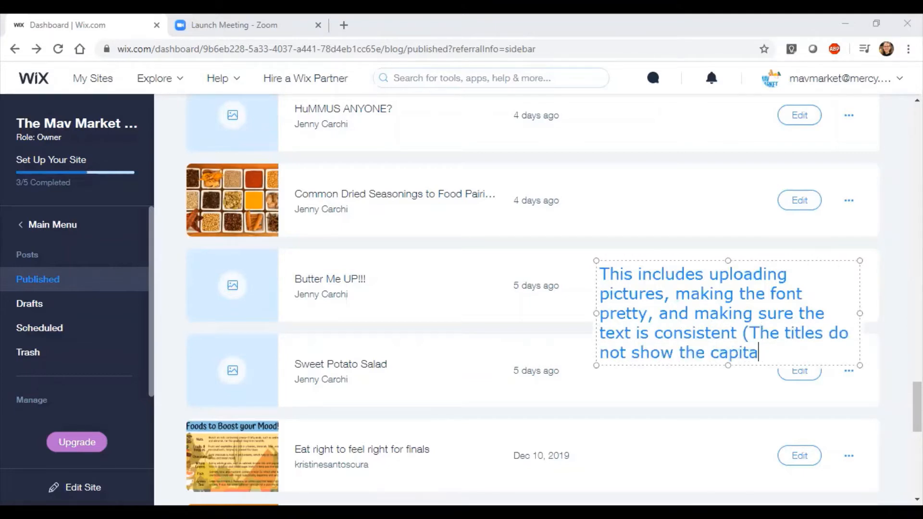
{"action": "type", "text": "l/lowercase"}
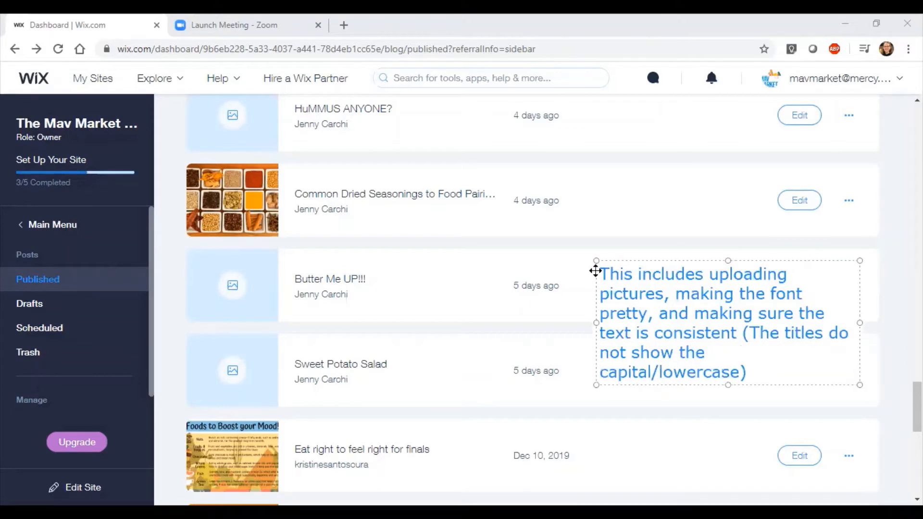
- Erase the whole note about pictures, font and consistent text from the list of published posts
{"action": "key", "text": "BackSpace"}
{"action": "key", "text": "BackSpace"}
{"action": "key", "text": "BackSpace"}
{"action": "key", "text": "BackSpace"}
{"action": "key", "text": "BackSpace"}
{"action": "key", "text": "BackSpace"}
{"action": "key", "text": "BackSpace"}
{"action": "key", "text": "BackSpace"}
{"action": "key", "text": "BackSpace"}
{"action": "key", "text": "BackSpace"}
{"action": "key", "text": "BackSpace"}
{"action": "key", "text": "BackSpace"}
{"action": "key", "text": "BackSpace"}
{"action": "key", "text": "BackSpace"}
{"action": "key", "text": "BackSpace"}
{"action": "key", "text": "BackSpace"}
{"action": "key", "text": "BackSpace"}
{"action": "key", "text": "BackSpace"}
{"action": "key", "text": "BackSpace"}
{"action": "key", "text": "BackSpace"}
{"action": "key", "text": "BackSpace"}
{"action": "key", "text": "BackSpace"}
{"action": "key", "text": "BackSpace"}
{"action": "key", "text": "BackSpace"}
{"action": "key", "text": "BackSpace"}
{"action": "key", "text": "BackSpace"}
{"action": "key", "text": "BackSpace"}
{"action": "key", "text": "BackSpace"}
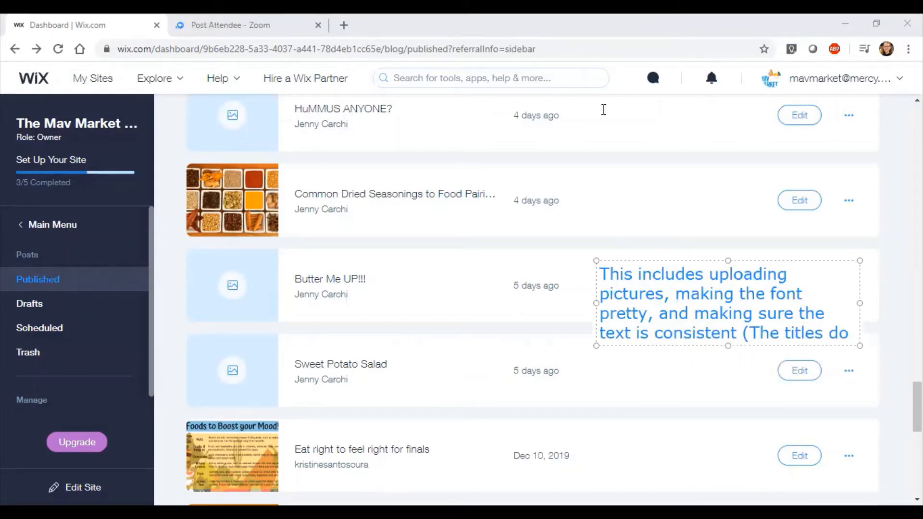
{"action": "left_click", "coordinate": [705, 103]}
{"action": "left_click", "coordinate": [699, 304]}
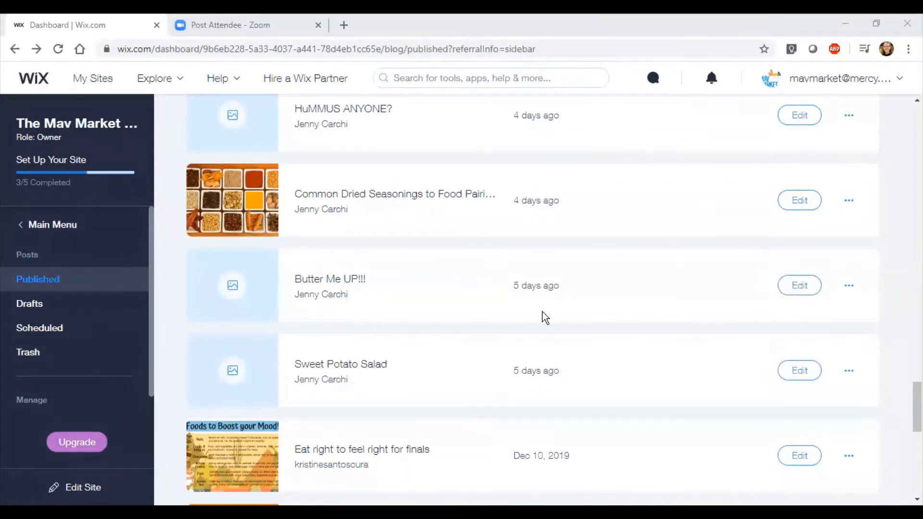
- Open the Sweet Potato Salad post for editing
{"action": "left_click", "coordinate": [350, 370]}
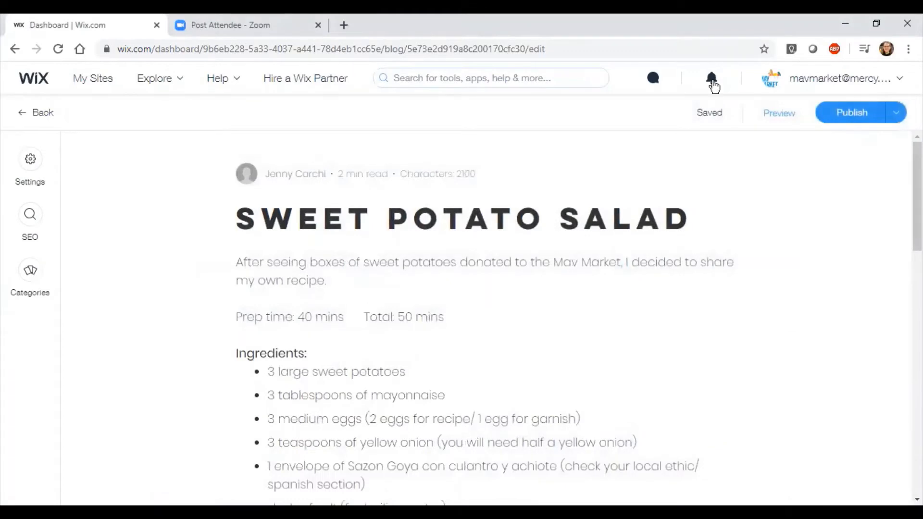
- Add a note beside the post title reading "Here we have a great recipe for Sweet Potato Salad! Let's check the title-"
{"action": "left_click", "coordinate": [792, 206]}
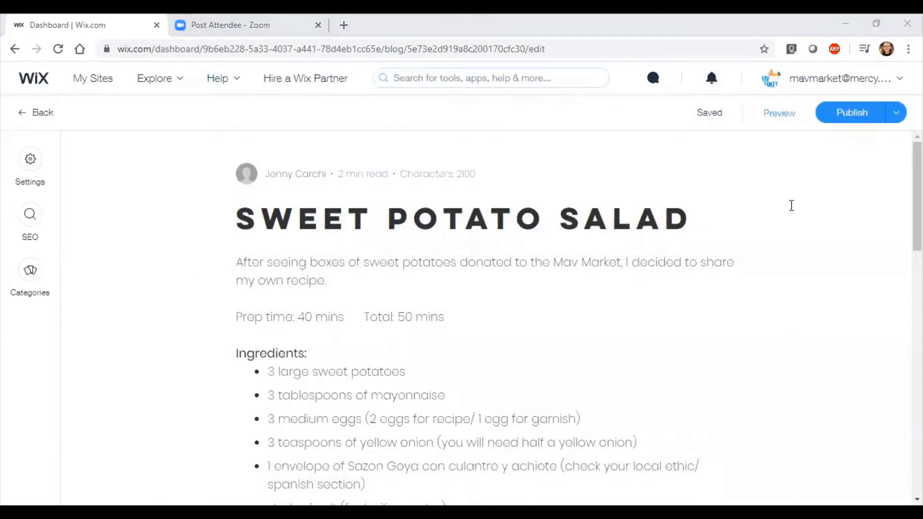
{"action": "type", "text": "Here we have a great recipe for Sweet Potato Salad!"}
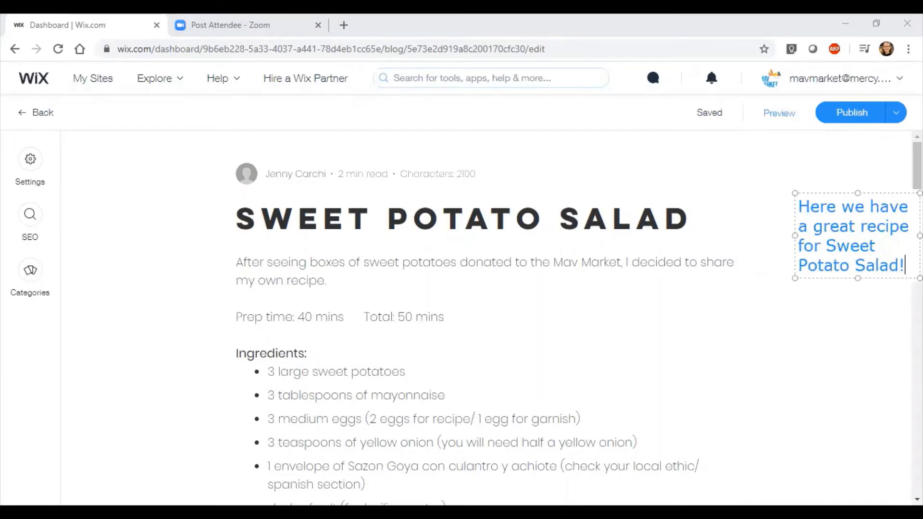
{"action": "type", "text": " Let's check the title-"}
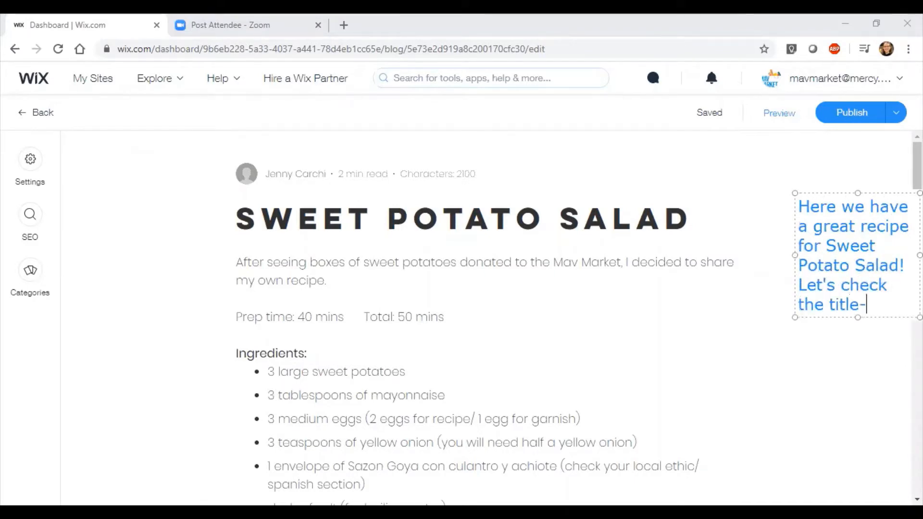
- Continue the note with "-- if any red squiggly lines show up, that means one of the letters is capitalized"
{"action": "type", "text": "0"}
{"action": "key", "text": "BackSpace"}
{"action": "key", "text": "BackSpace"}
{"action": "type", "text": "- if any red squi"}
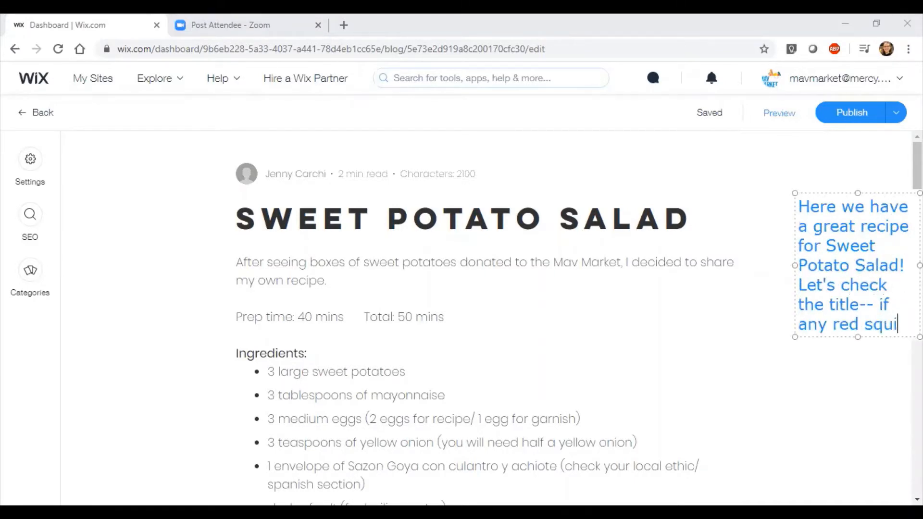
{"action": "type", "text": "ggly lines show up, tha"}
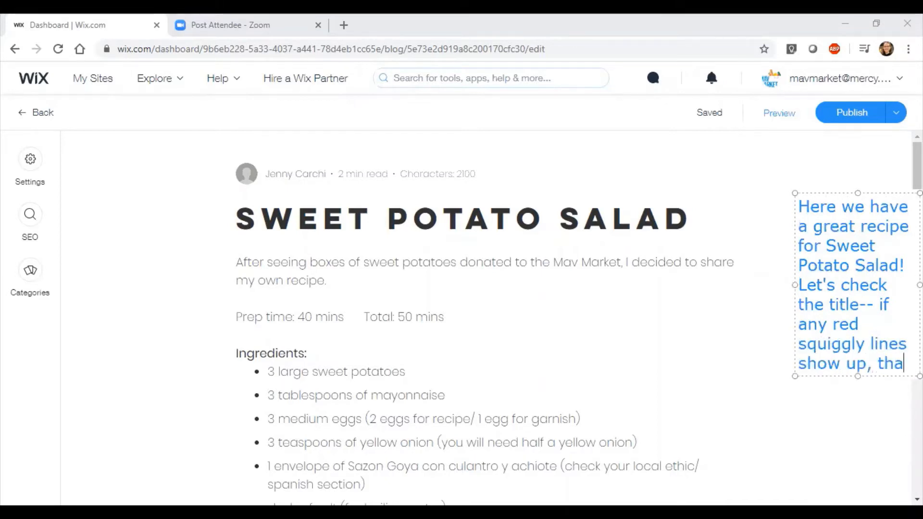
{"action": "type", "text": "t means on e of the letters is capitalized"}
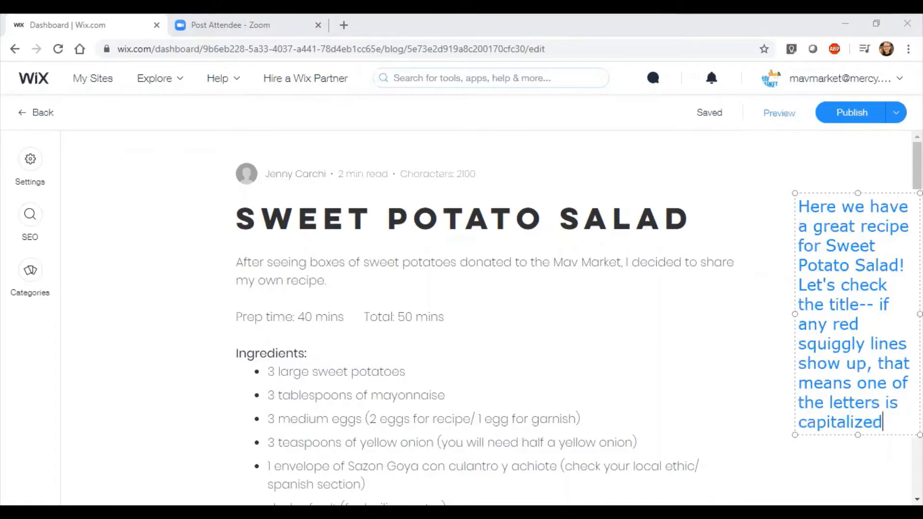
- Erase the note about the title and select the Sweet Potato Salad title text to check it for spelling marks
{"action": "left_click", "coordinate": [733, 236]}
{"action": "left_click", "coordinate": [831, 253]}
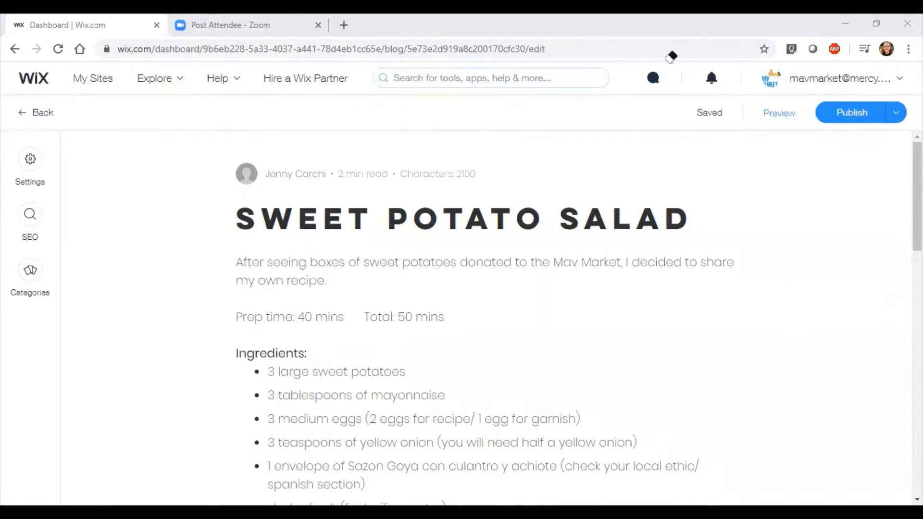
{"action": "left_click", "coordinate": [600, 225]}
{"action": "left_click_drag", "start_coordinate": [690, 219], "coordinate": [237, 221]}
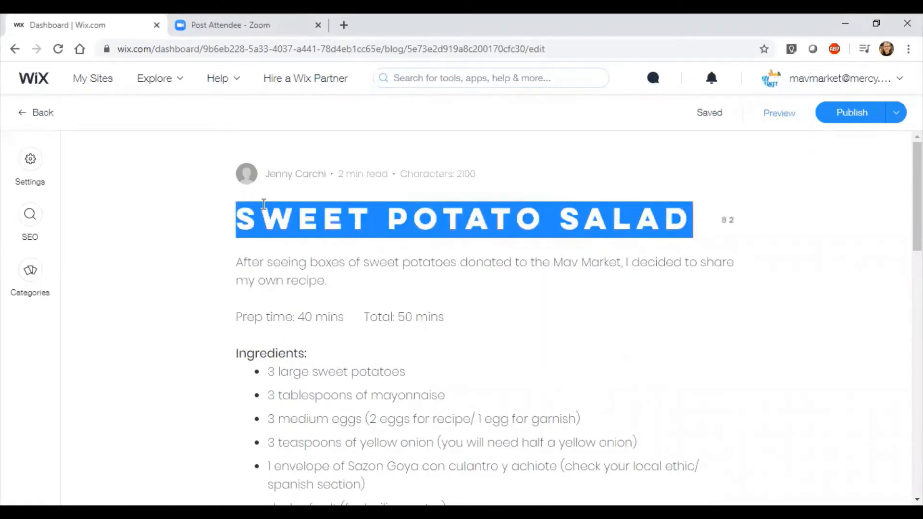
{"action": "left_click", "coordinate": [517, 222]}
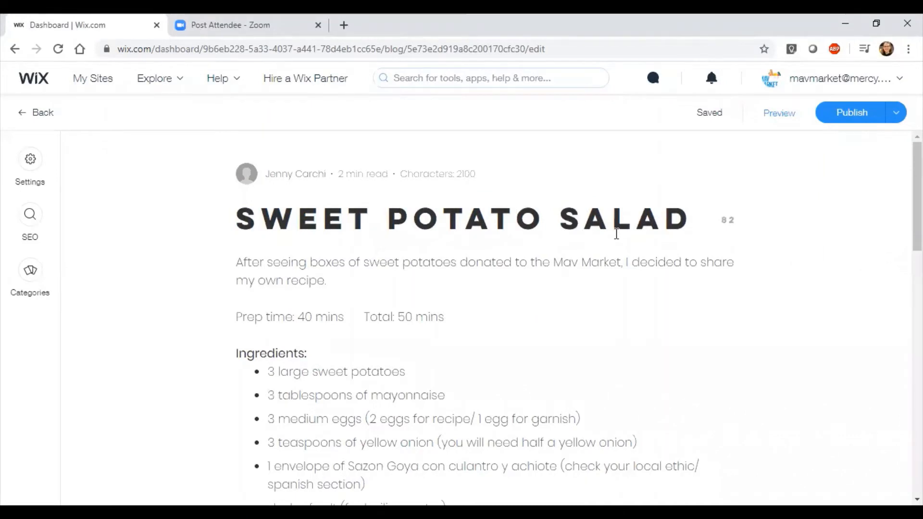
- Add a note below the introduction reading "All good! Let's move on to the recipe part :)"
{"action": "left_click", "coordinate": [616, 307]}
{"action": "type", "text": "All "}
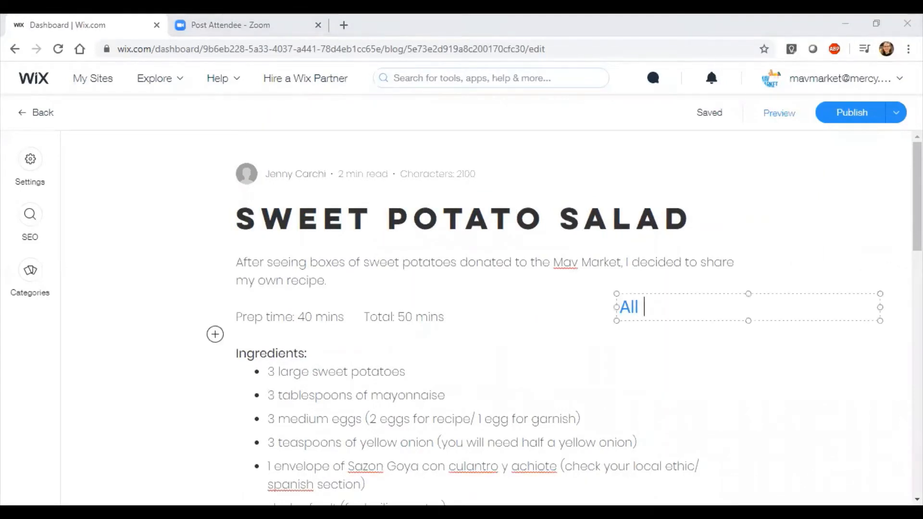
{"action": "type", "text": "good! Let's move "}
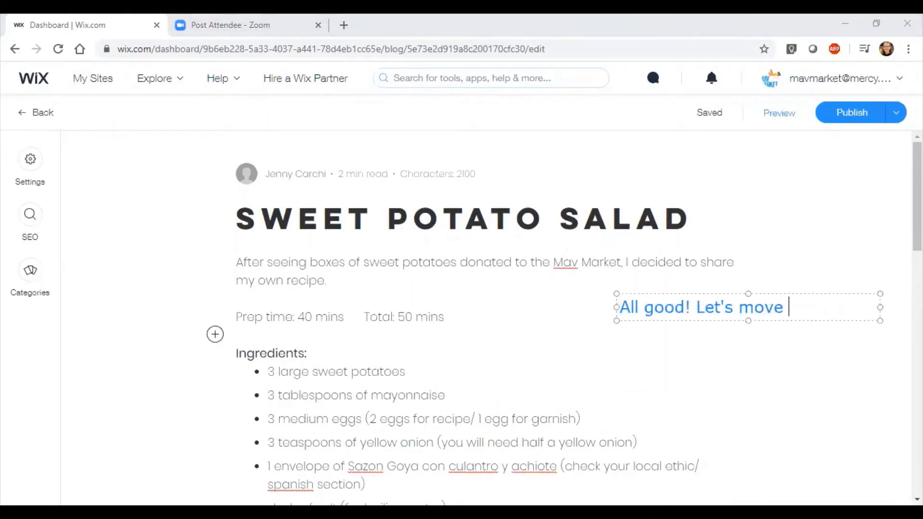
{"action": "type", "text": "on to the recipe part :)"}
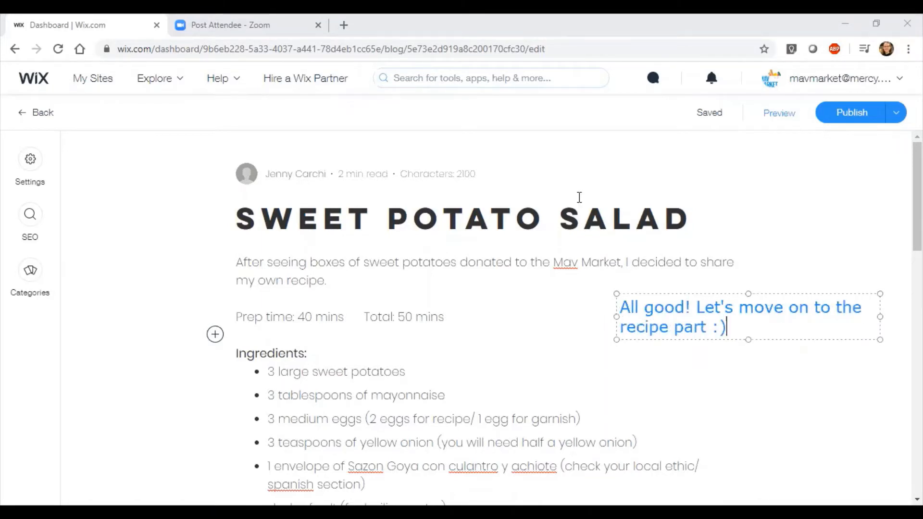
- Erase the "All good!" note and look over the recipe's ingredients and preparation instructions
{"action": "left_click", "coordinate": [579, 198]}
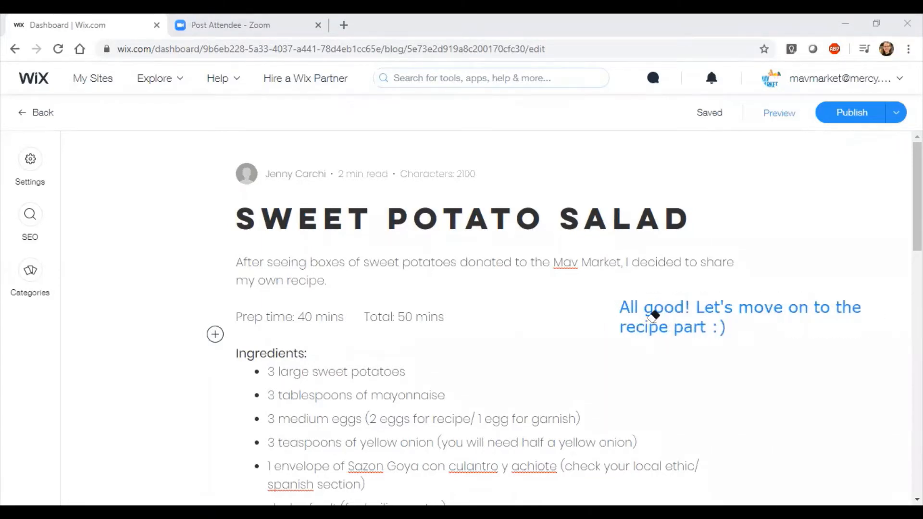
{"action": "left_click", "coordinate": [654, 316]}
{"action": "scroll", "coordinate": [338, 303], "scroll_direction": "down", "scroll_amount": 8}
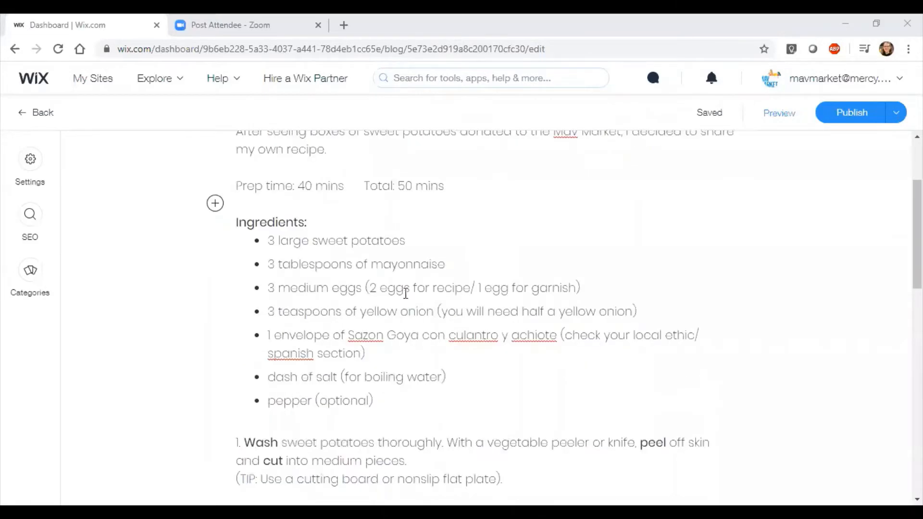
{"action": "scroll", "coordinate": [339, 303], "scroll_direction": "down", "scroll_amount": 8}
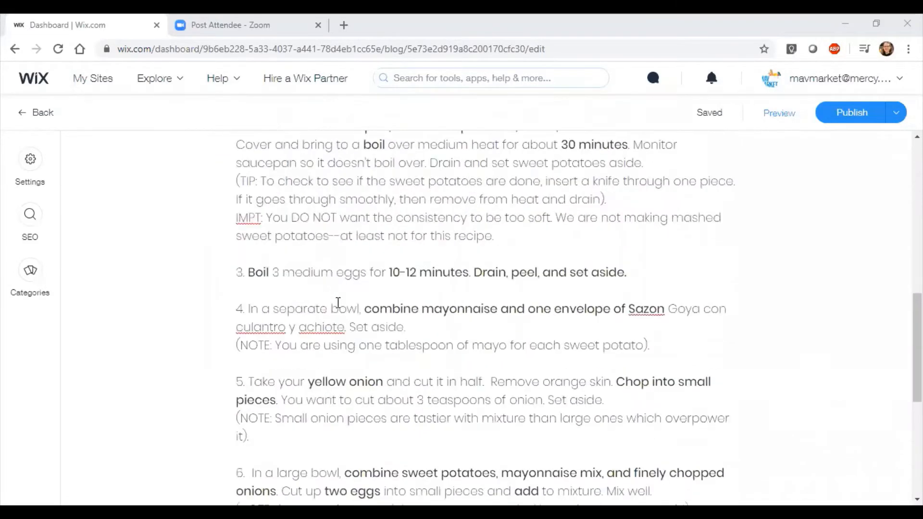
{"action": "scroll", "coordinate": [360, 248], "scroll_direction": "up", "scroll_amount": 9}
{"action": "scroll", "coordinate": [360, 248], "scroll_direction": "up", "scroll_amount": 1}
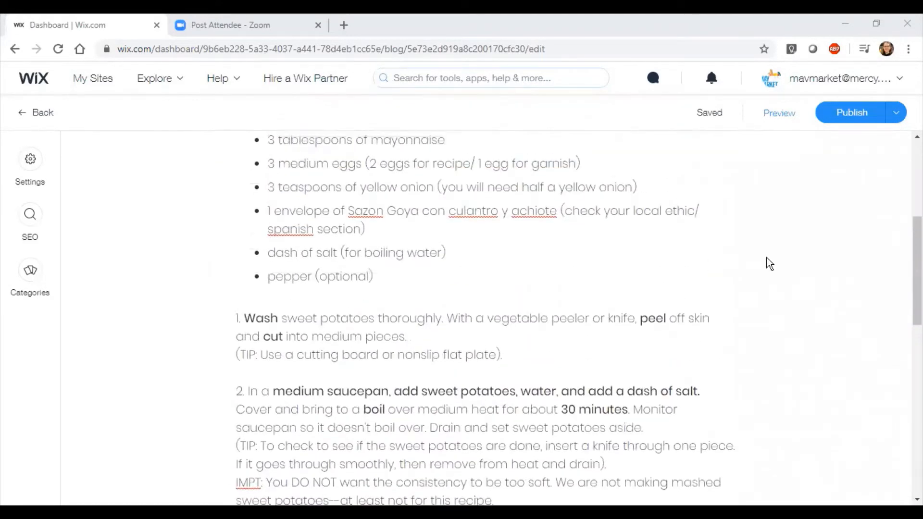
- Add a note beside the ingredients reading "Note how certain parts of the recipe are bolded to make reading it easier. That's great!"
{"action": "left_click_drag", "start_coordinate": [505, 232], "coordinate": [768, 259]}
{"action": "type", "text": "Notw "}
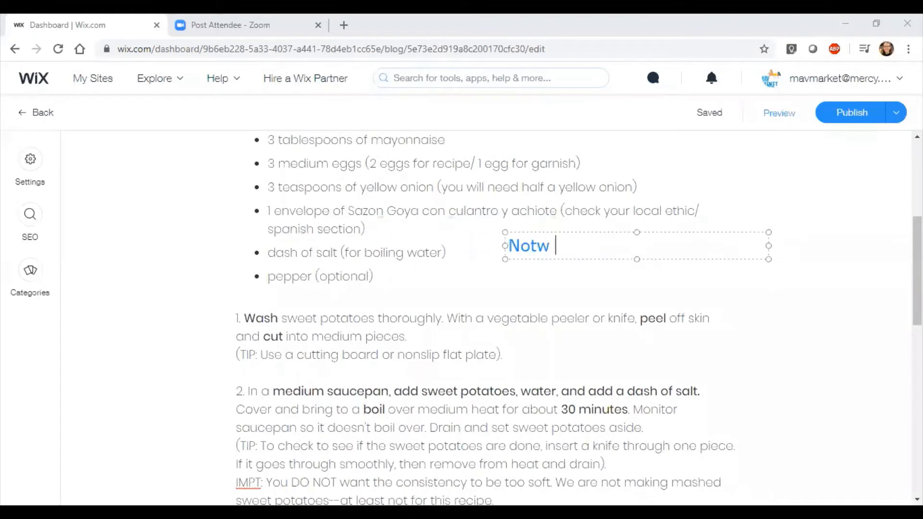
{"action": "key", "text": "BackSpace"}
{"action": "key", "text": "BackSpace"}
{"action": "type", "text": "e how certain pa"}
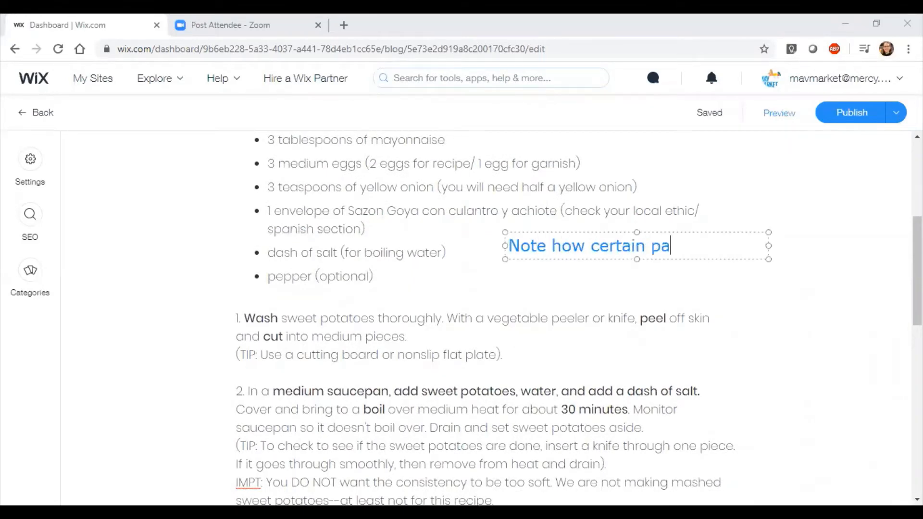
{"action": "type", "text": "rts of the recipe are bolded to make rad"}
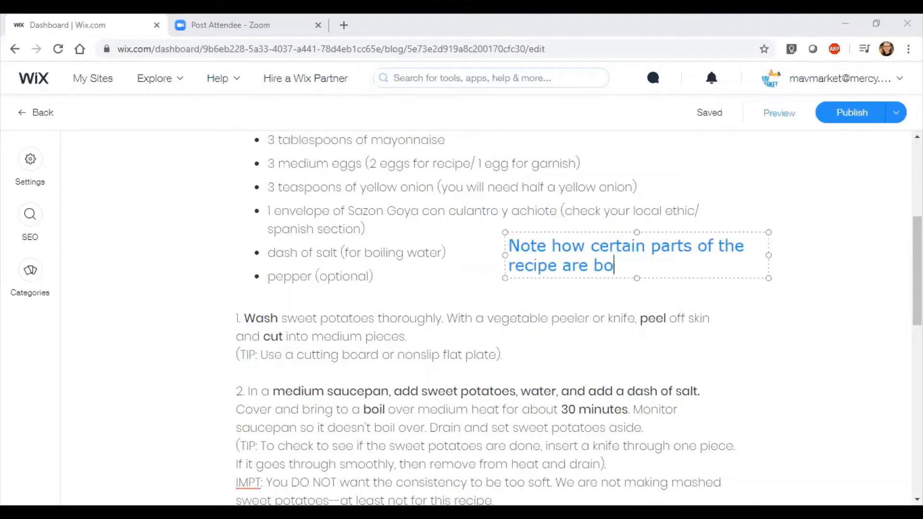
{"action": "key", "text": "BackSpace"}
{"action": "key", "text": "BackSpace"}
{"action": "type", "text": "eading it ea"}
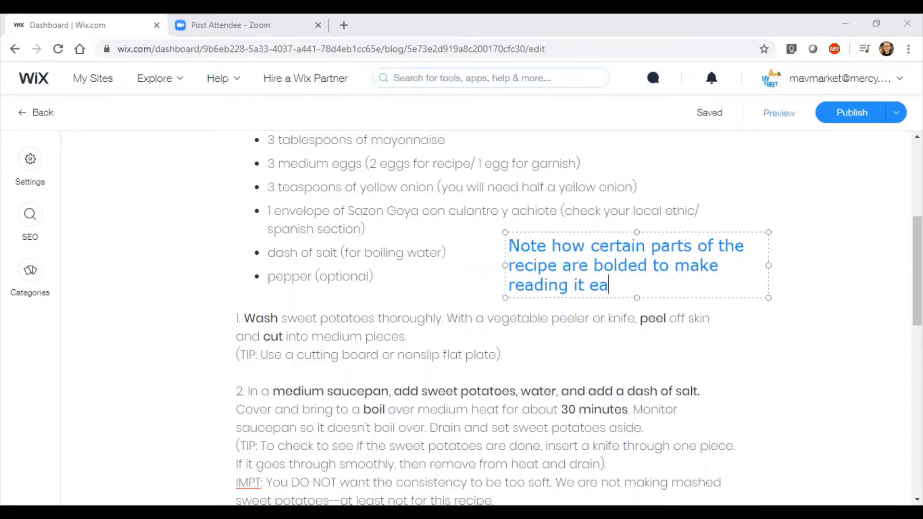
{"action": "type", "text": "sier. That's great!"}
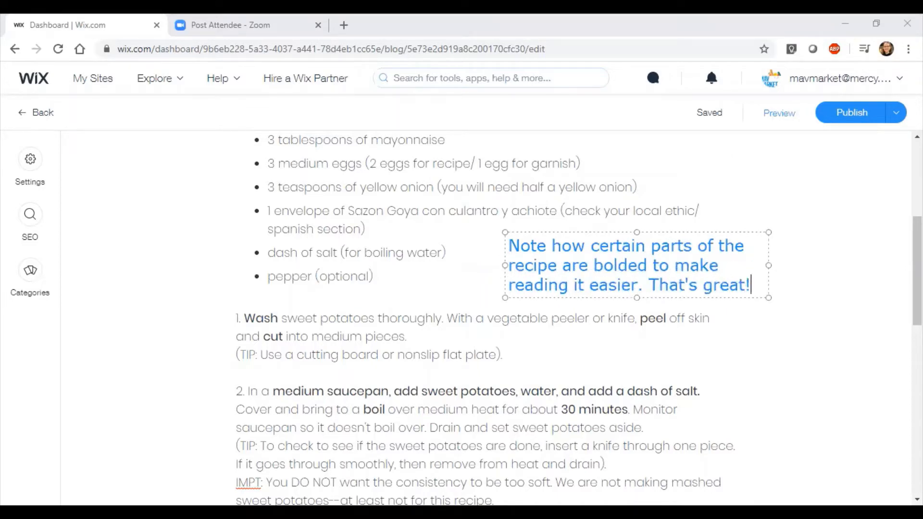
- Continue the note with "However, I don't see a "Directions" piece, which is stylistically important :)"
{"action": "type", "text": " However, I don't"}
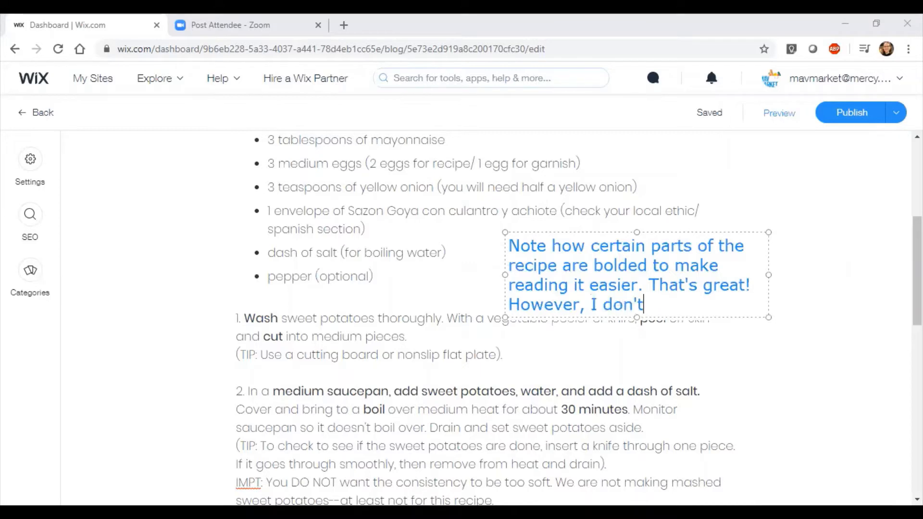
{"action": "type", "text": " see a \"Directions\""}
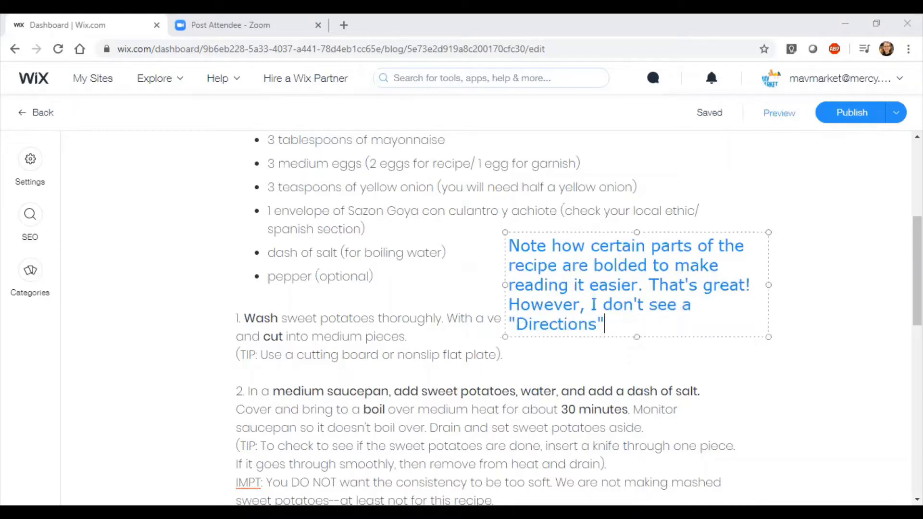
{"action": "type", "text": " piece, which is sty"}
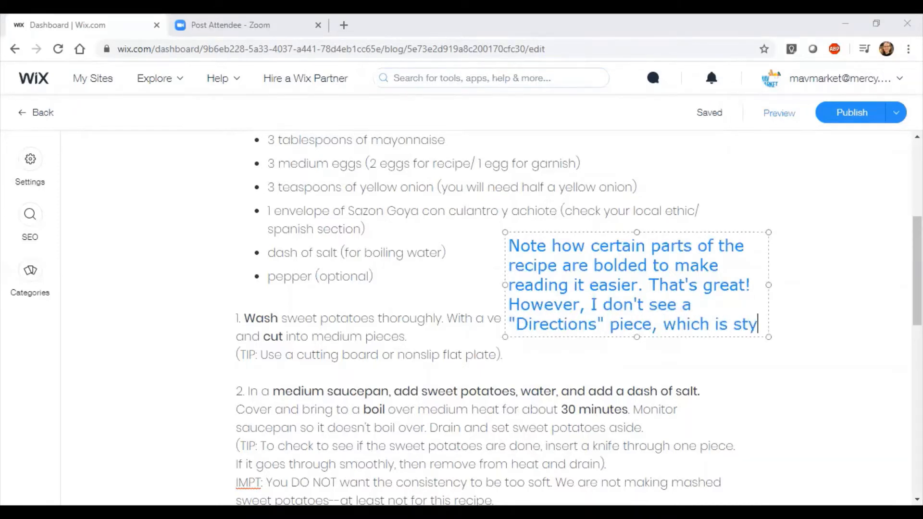
{"action": "type", "text": "listically important :)"}
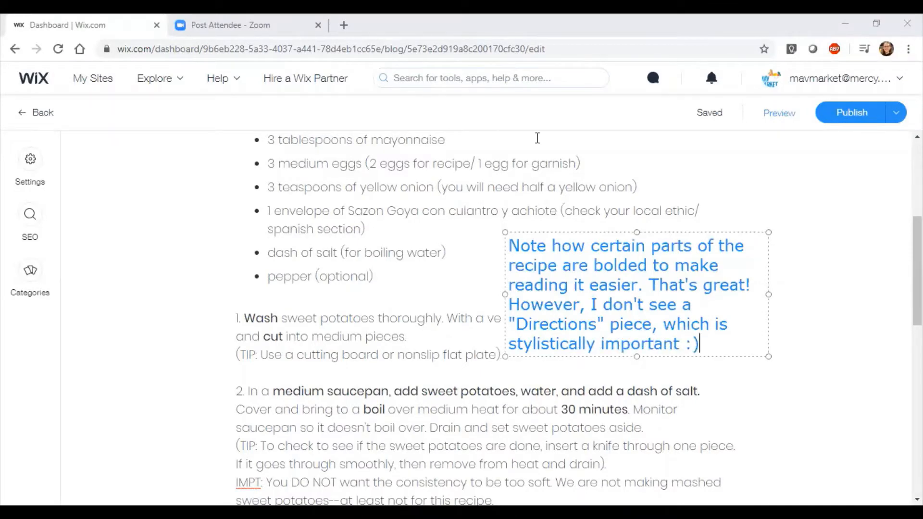
- Erase the note and add the line "Directions:" between the ingredients list and the first preparation step
{"action": "left_click", "coordinate": [656, 273]}
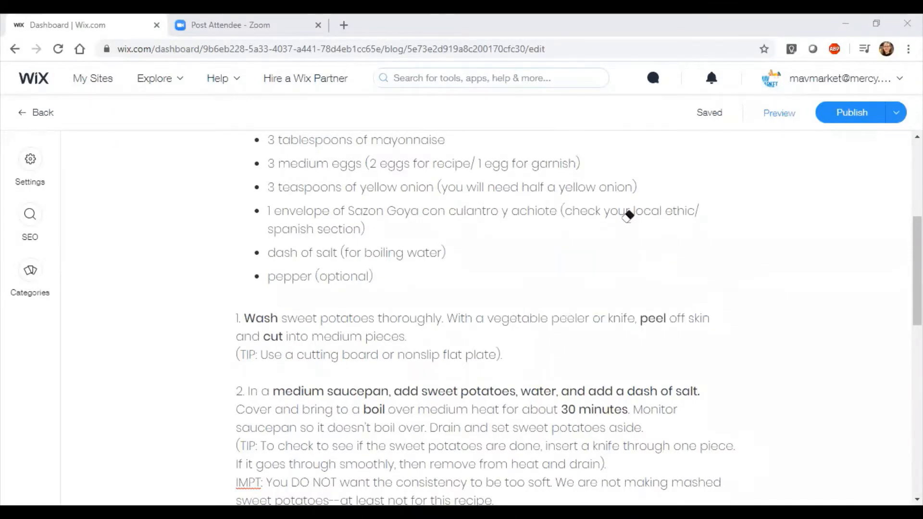
{"action": "scroll", "coordinate": [446, 254], "scroll_direction": "up", "scroll_amount": 3}
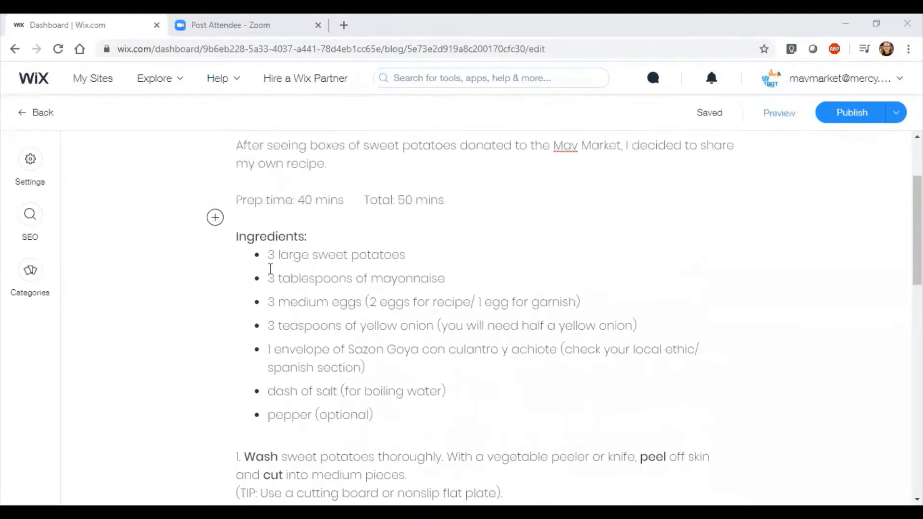
{"action": "scroll", "coordinate": [361, 202], "scroll_direction": "up", "scroll_amount": 2}
{"action": "scroll", "coordinate": [458, 299], "scroll_direction": "down", "scroll_amount": 3}
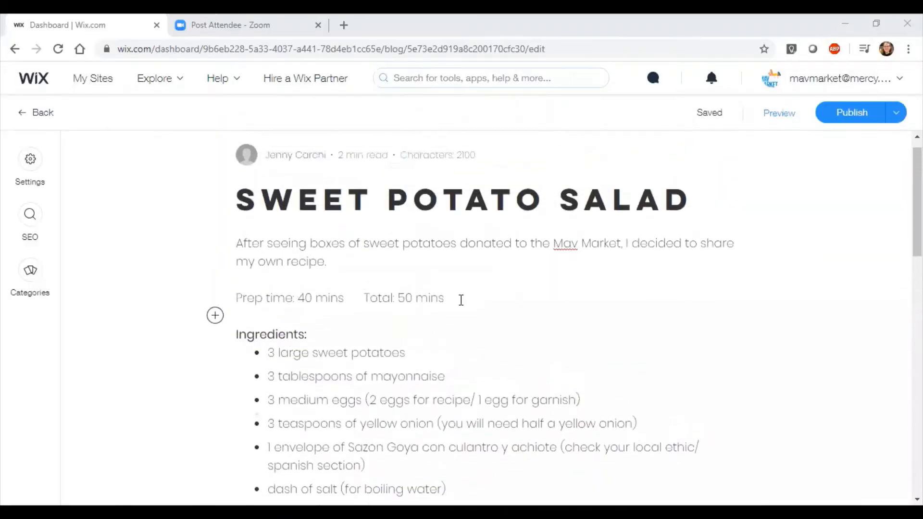
{"action": "scroll", "coordinate": [467, 320], "scroll_direction": "down", "scroll_amount": 3}
{"action": "left_click", "coordinate": [259, 216]}
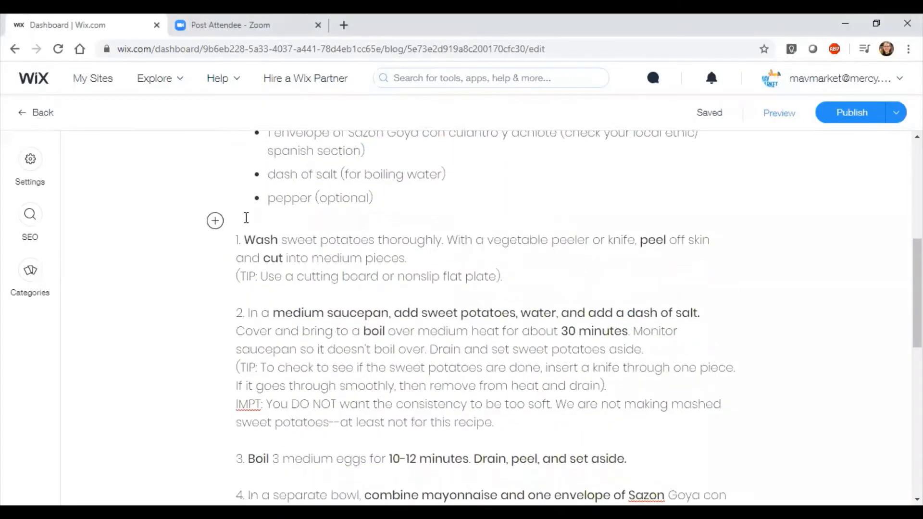
{"action": "scroll", "coordinate": [246, 217], "scroll_direction": "up", "scroll_amount": 4}
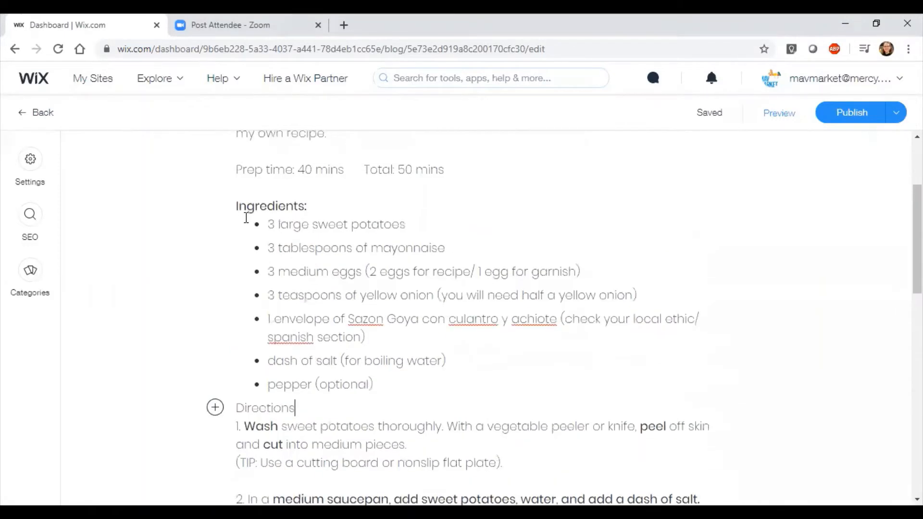
{"action": "type", "text": ":"}
- Make the "Directions:" heading bold to match the "Ingredients:" heading
{"action": "triple_click", "coordinate": [261, 412]}
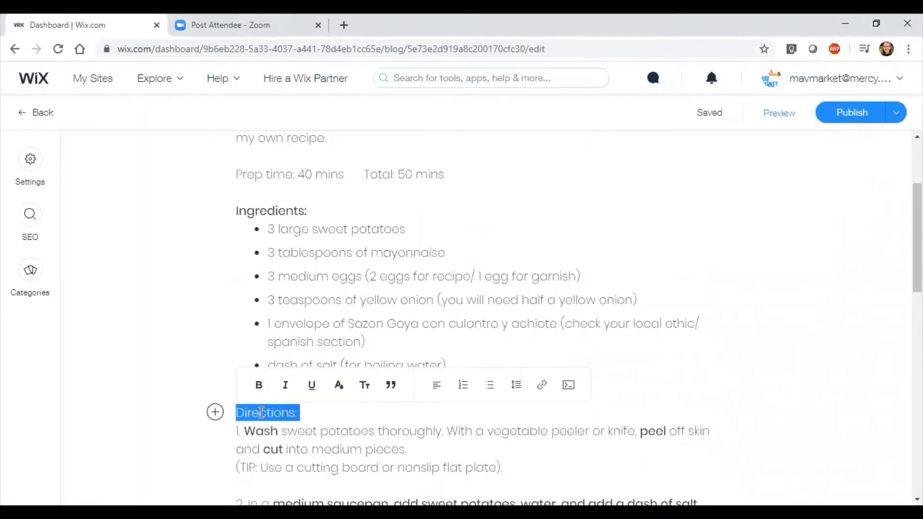
{"action": "left_click", "coordinate": [259, 385]}
{"action": "left_click", "coordinate": [362, 450]}
- Replace the abbreviation "IMPT:" in preparation step 2 with "Important:" and make the word Important bold
{"action": "scroll", "coordinate": [358, 452], "scroll_direction": "down", "scroll_amount": 2}
{"action": "scroll", "coordinate": [357, 456], "scroll_direction": "down", "scroll_amount": 7}
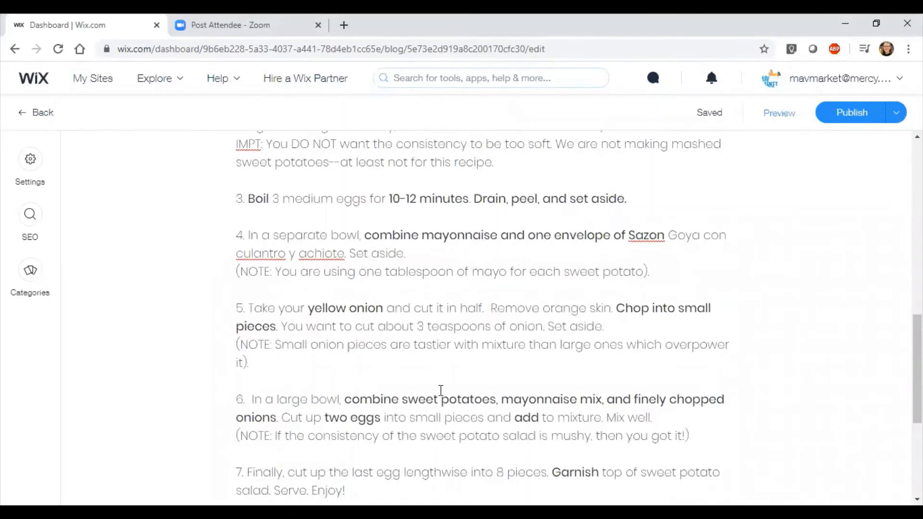
{"action": "scroll", "coordinate": [368, 239], "scroll_direction": "up", "scroll_amount": 1}
{"action": "double_click", "coordinate": [250, 202]}
{"action": "type", "text": "Importa"}
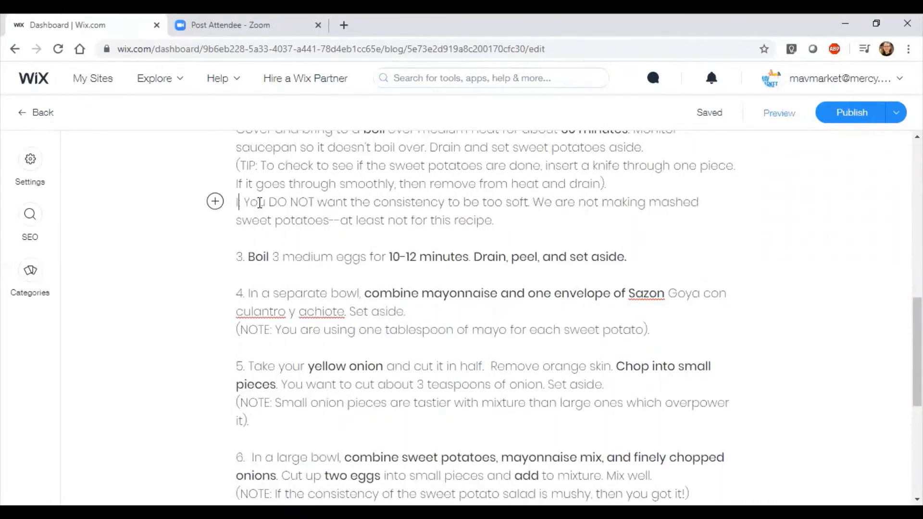
{"action": "type", "text": "nt:"}
{"action": "double_click", "coordinate": [259, 202]}
{"action": "left_click", "coordinate": [258, 175]}
{"action": "left_click", "coordinate": [335, 220]}
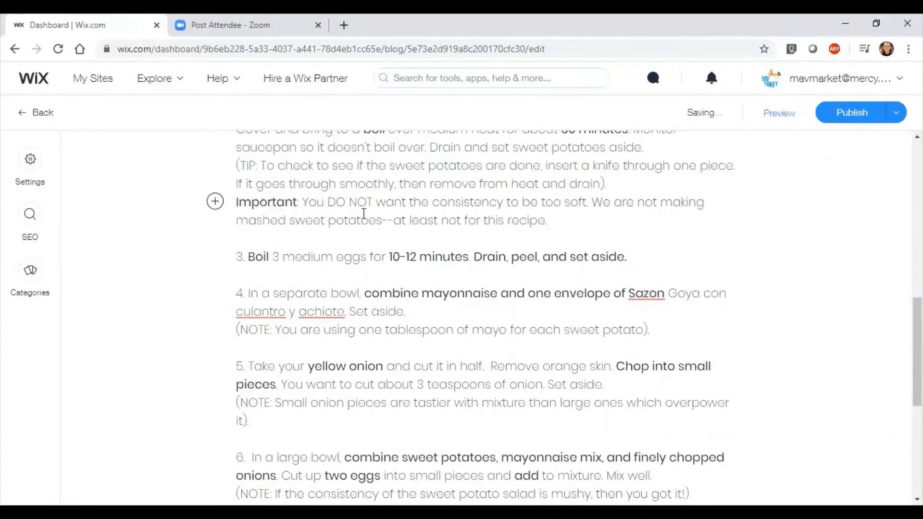
- Italicize the whole "Important" remark about the sweet potatoes' consistency in preparation step 2
{"action": "scroll", "coordinate": [346, 231], "scroll_direction": "up", "scroll_amount": 1}
{"action": "triple_click", "coordinate": [271, 227]}
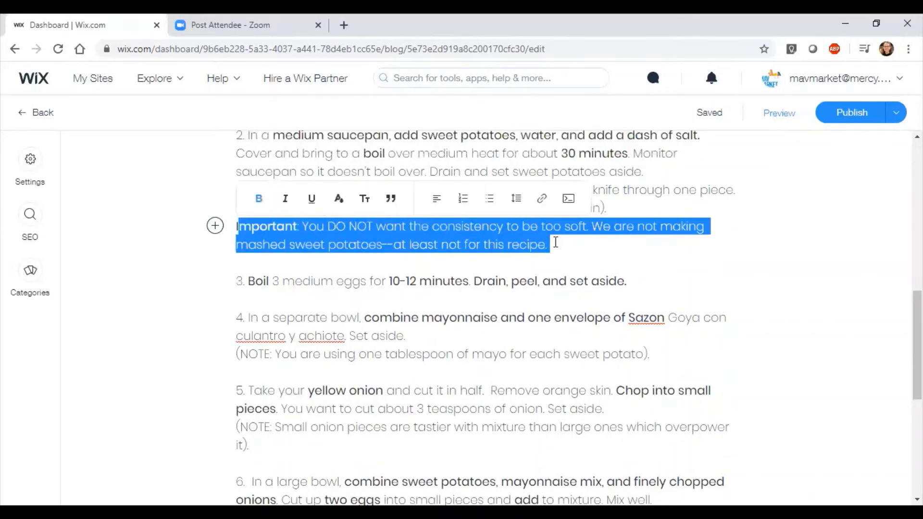
{"action": "left_click_drag", "start_coordinate": [553, 245], "coordinate": [246, 212]}
{"action": "left_click", "coordinate": [285, 199]}
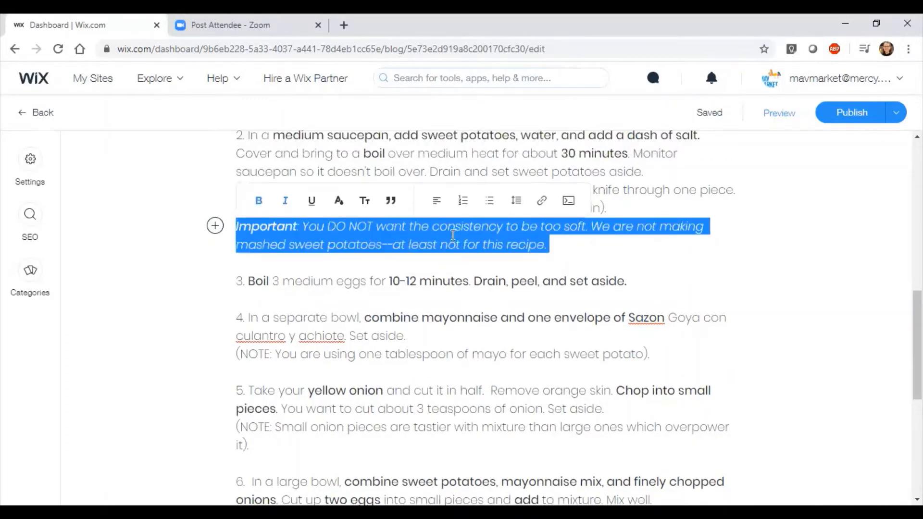
{"action": "left_click", "coordinate": [453, 240]}
- Add a note below the storage tip: "Ok, the recipe looks good! I'd love to see a little more of an introduction, but what's there is totally fine"
{"action": "scroll", "coordinate": [563, 239], "scroll_direction": "up", "scroll_amount": 1}
{"action": "scroll", "coordinate": [564, 246], "scroll_direction": "up", "scroll_amount": 2}
{"action": "scroll", "coordinate": [566, 253], "scroll_direction": "down", "scroll_amount": 1}
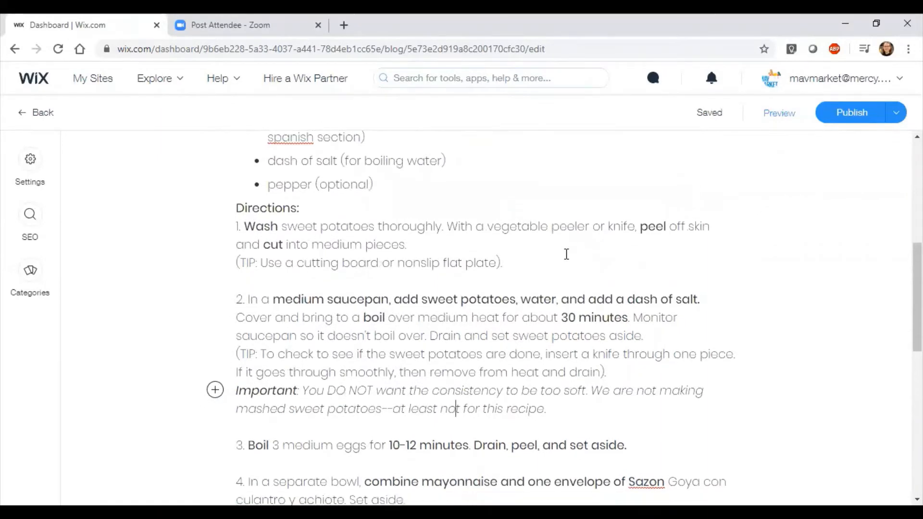
{"action": "scroll", "coordinate": [477, 258], "scroll_direction": "down", "scroll_amount": 2}
{"action": "scroll", "coordinate": [477, 259], "scroll_direction": "down", "scroll_amount": 5}
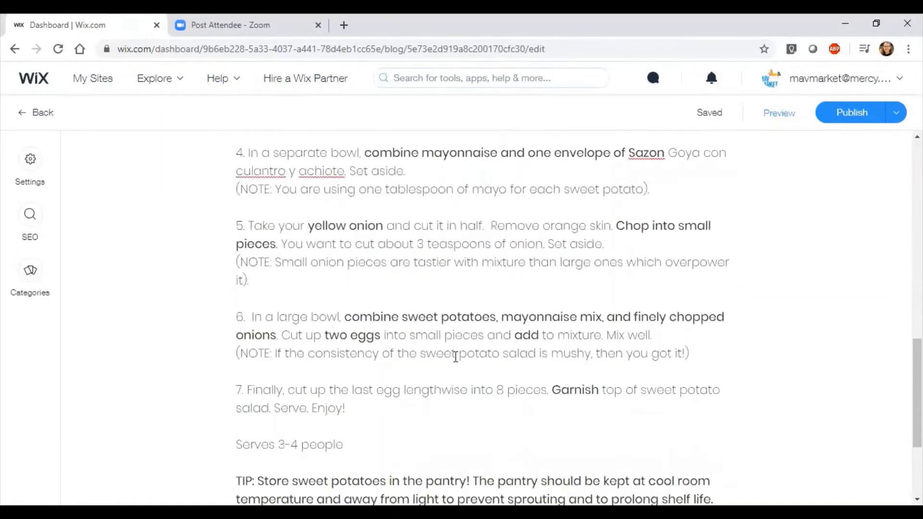
{"action": "scroll", "coordinate": [455, 357], "scroll_direction": "down", "scroll_amount": 2}
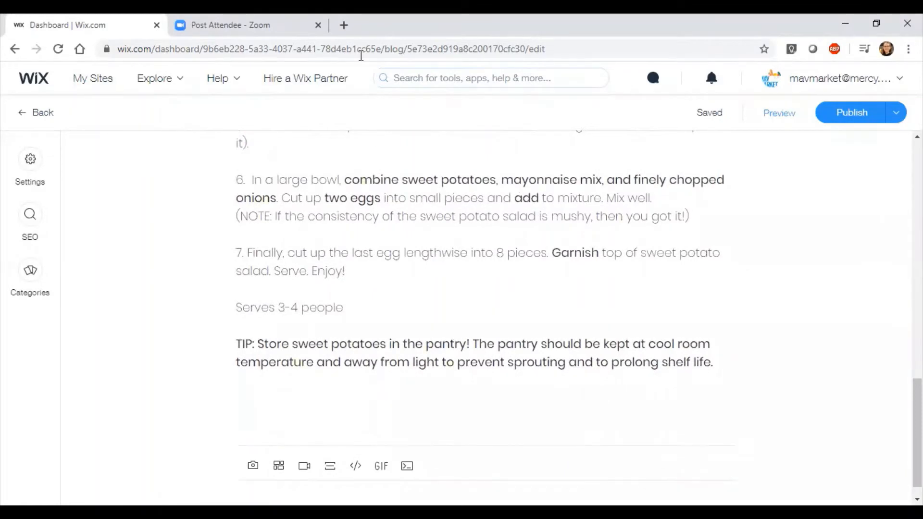
{"action": "left_click", "coordinate": [304, 392]}
{"action": "type", "text": "Ok, the recipe looks g"}
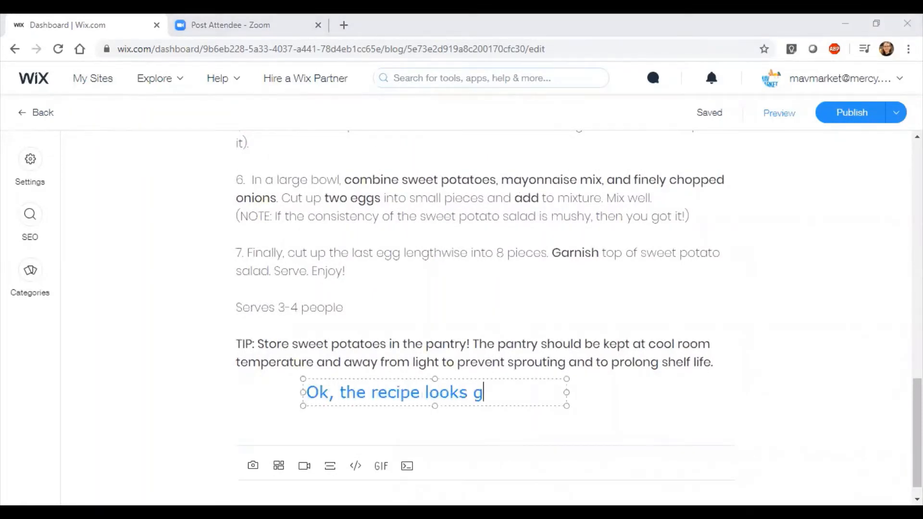
{"action": "type", "text": "ood! I'd love to see a littl"}
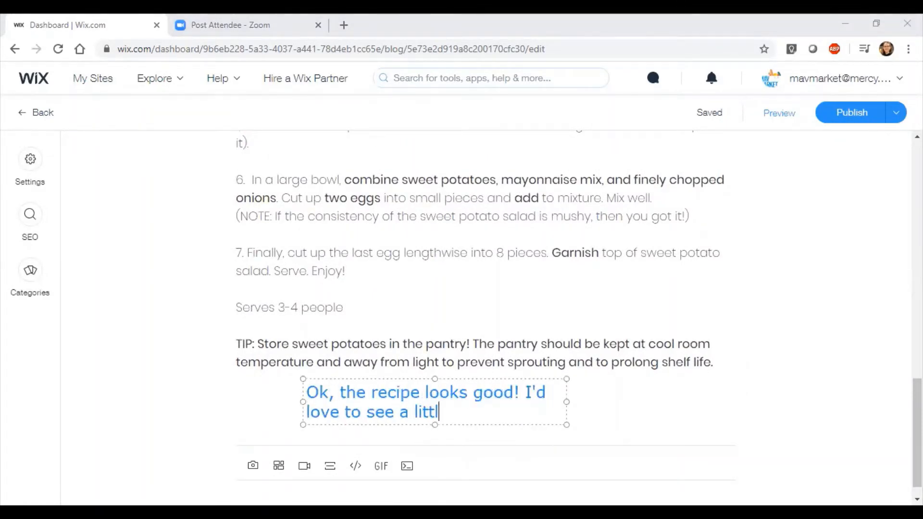
{"action": "type", "text": "e more of an introduction, but wh"}
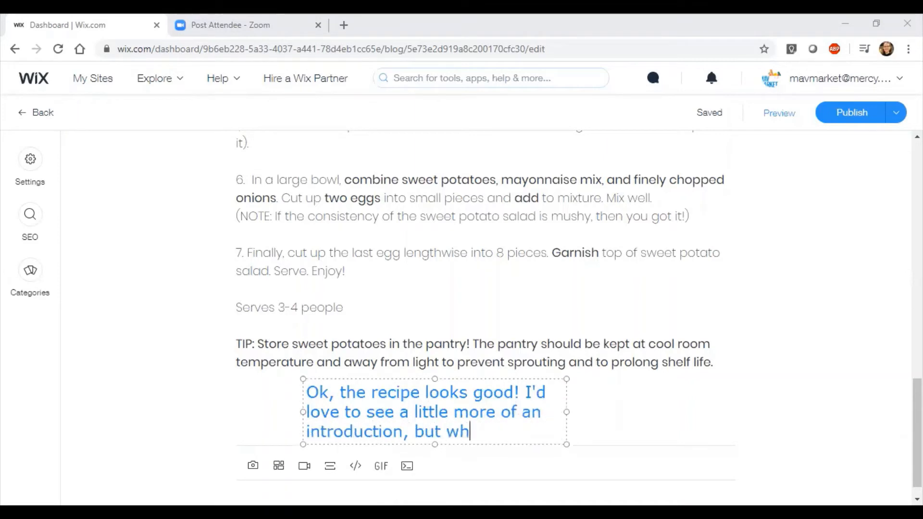
{"action": "type", "text": "at's there is totally fi"}
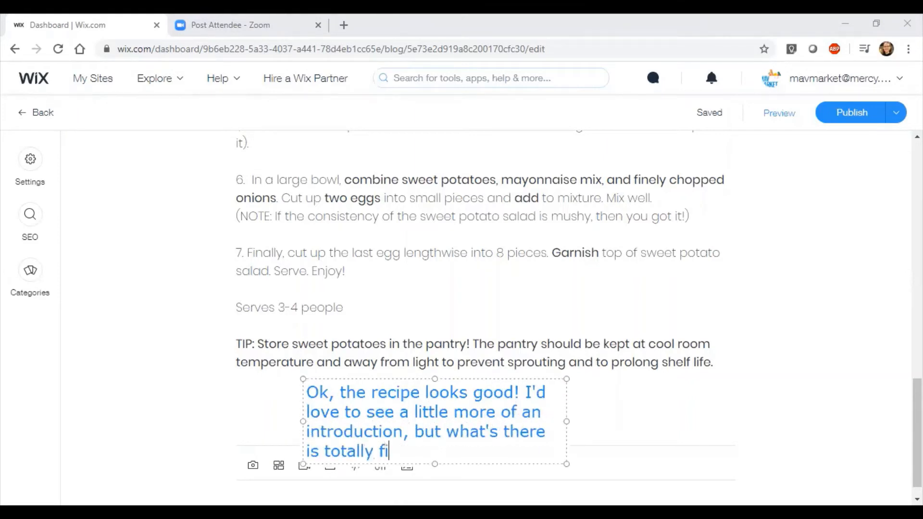
- Widen and finish the note with "If you have a personal connection to the recipe or want to go into the nutrition information, that would be fabulous!"
{"action": "type", "text": "ne:). If you have a personal "}
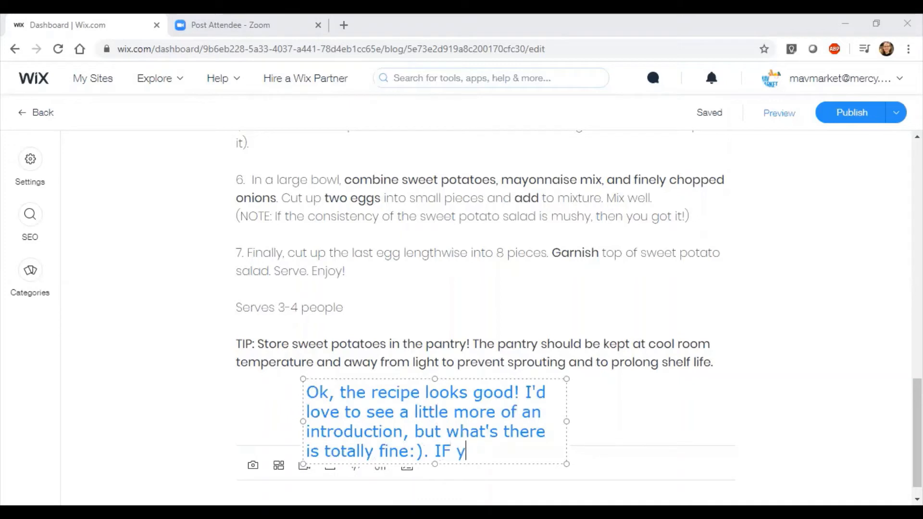
{"action": "type", "text": "connecti"}
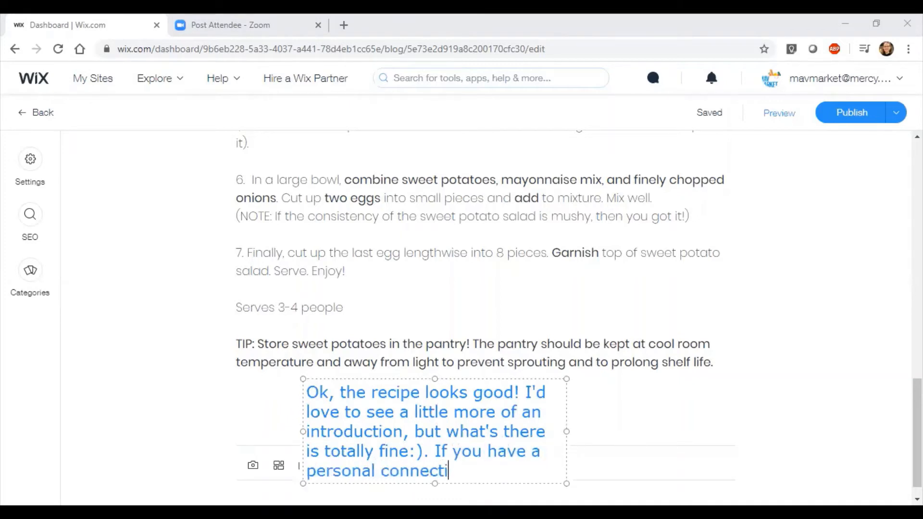
{"action": "type", "text": "on to the recipe or want to go into the"}
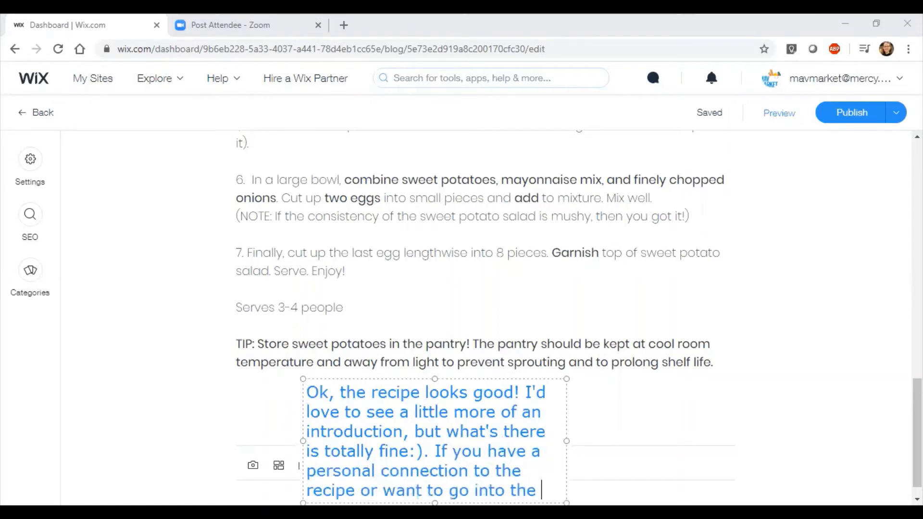
{"action": "left_click_drag", "start_coordinate": [566, 440], "coordinate": [732, 421]}
{"action": "type", "text": "n"}
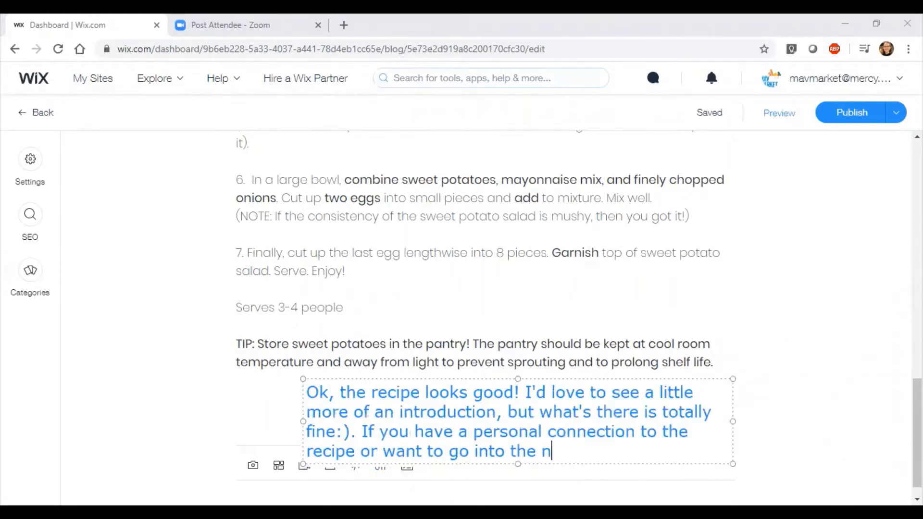
{"action": "type", "text": "utrition information, that would be"}
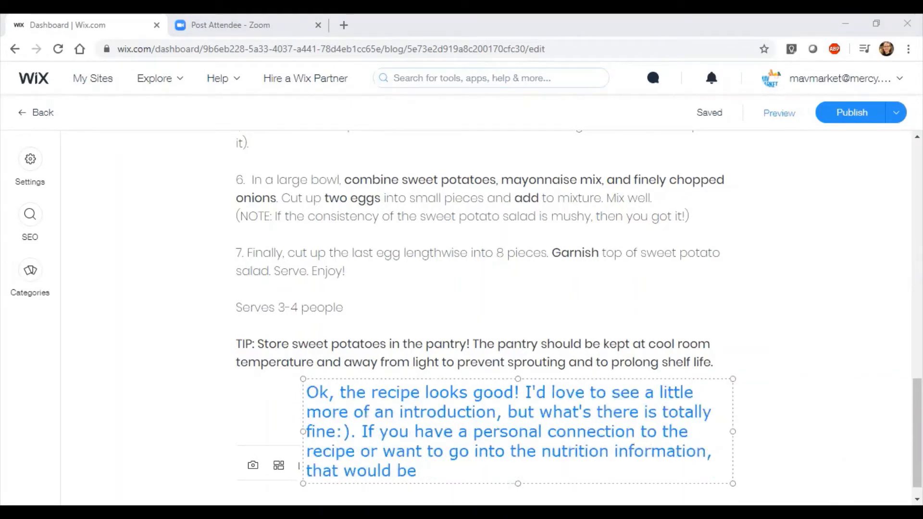
{"action": "type", "text": " fabulous!"}
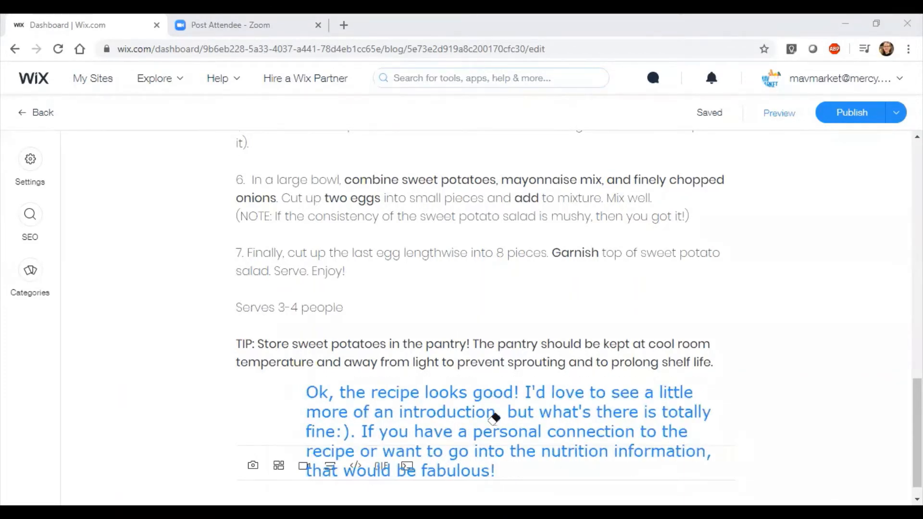
- Clear the previous note and add one below the storage tip: "Now, to upload pictures, you can either upload one or multiple."
{"action": "left_click", "coordinate": [494, 419]}
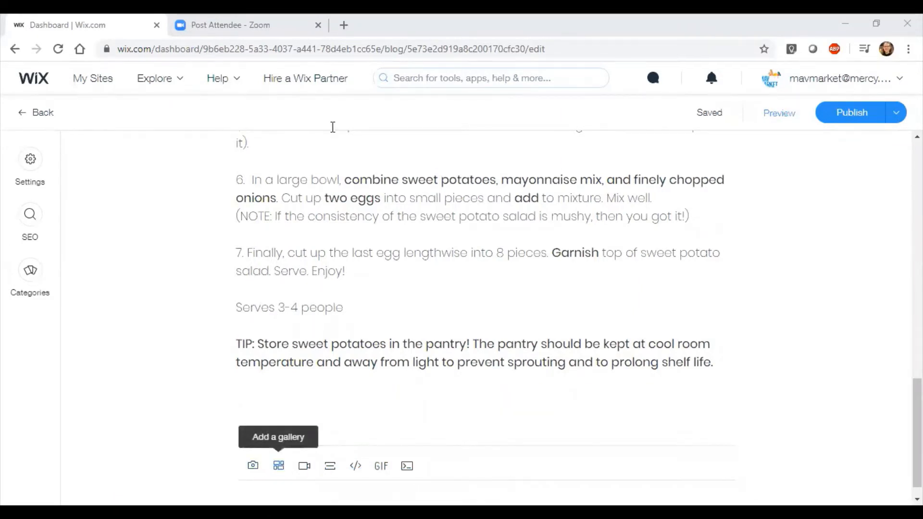
{"action": "left_click", "coordinate": [244, 387]}
{"action": "type", "text": "Now, to upload"}
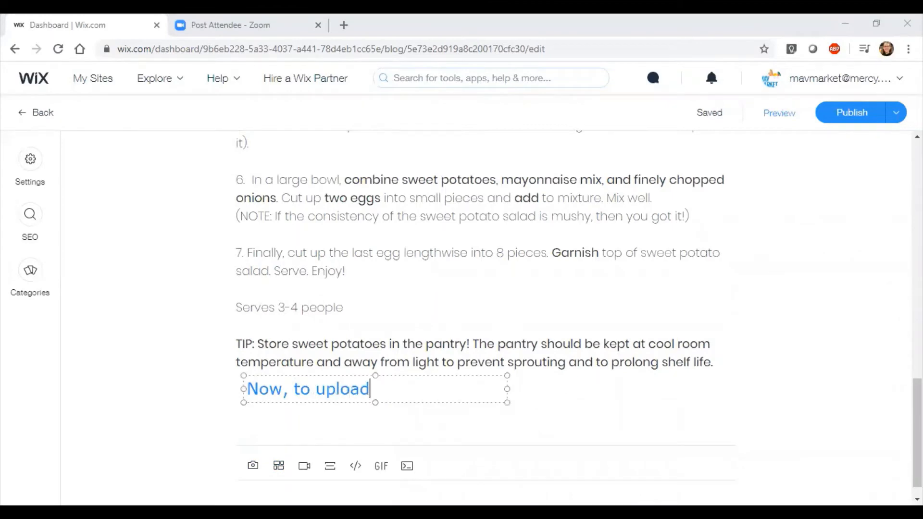
{"action": "type", "text": " pictures, you can either "}
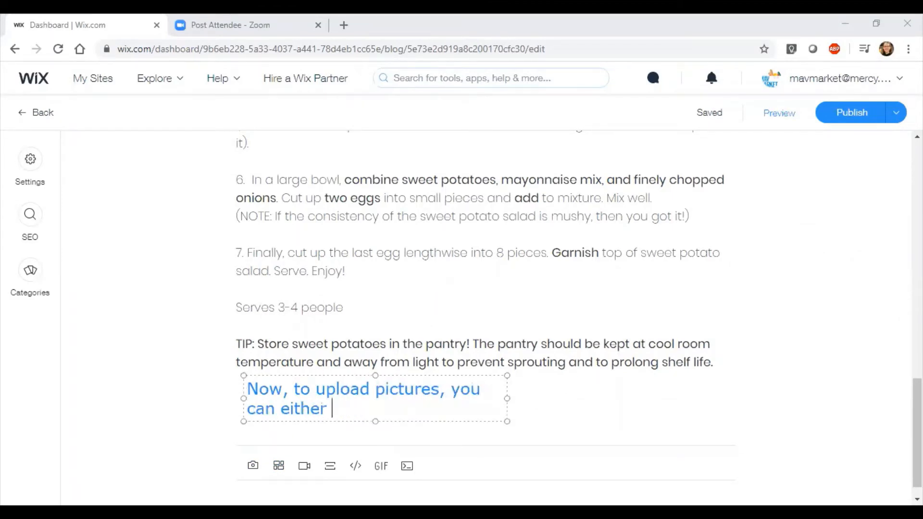
{"action": "type", "text": "upload one or multiple."}
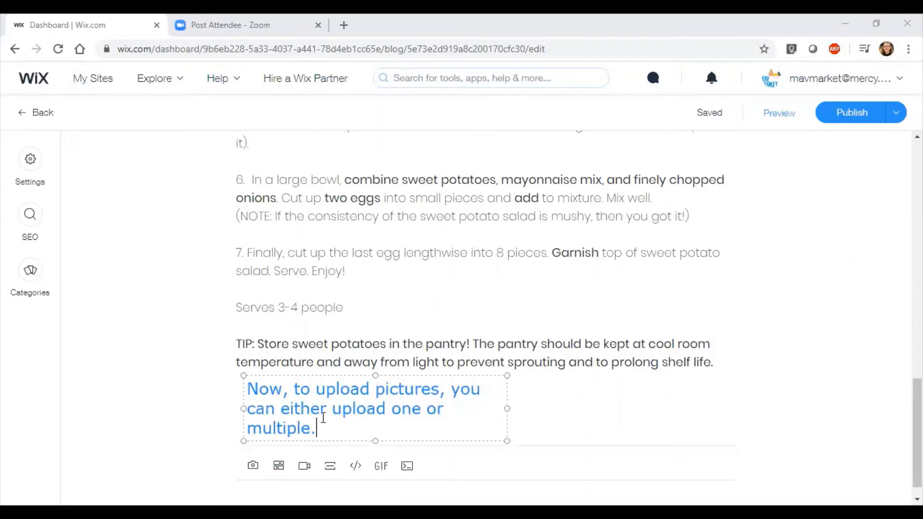
- Replace the note with "If you upload one, just click the little camera icon. If you're uploading multiple, select the gallery icon of little boxes"
{"action": "left_click_drag", "start_coordinate": [324, 418], "coordinate": [247, 375]}
{"action": "type", "text": "If you upload "}
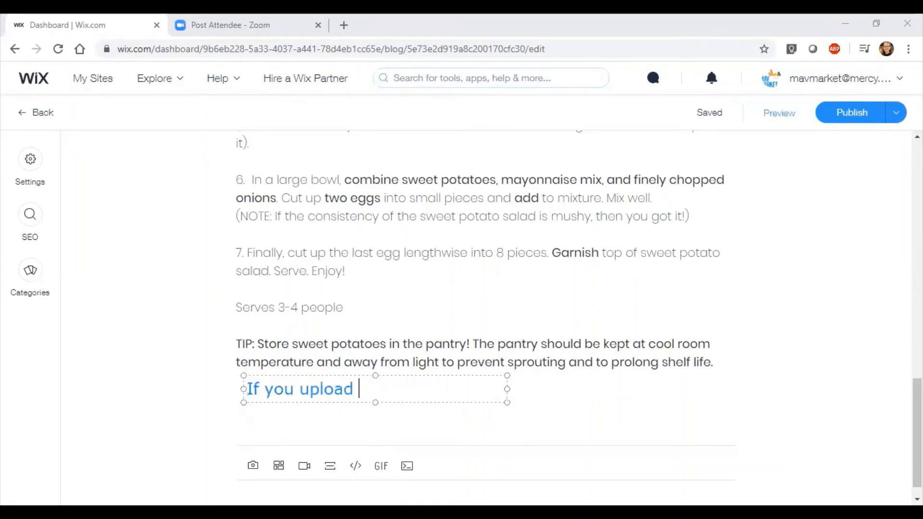
{"action": "type", "text": "one, just click the"}
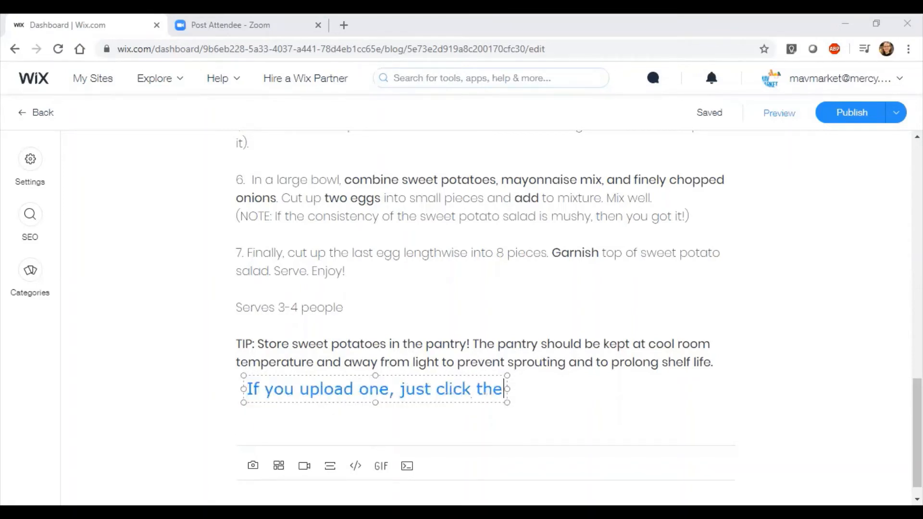
{"action": "type", "text": " little camera i"}
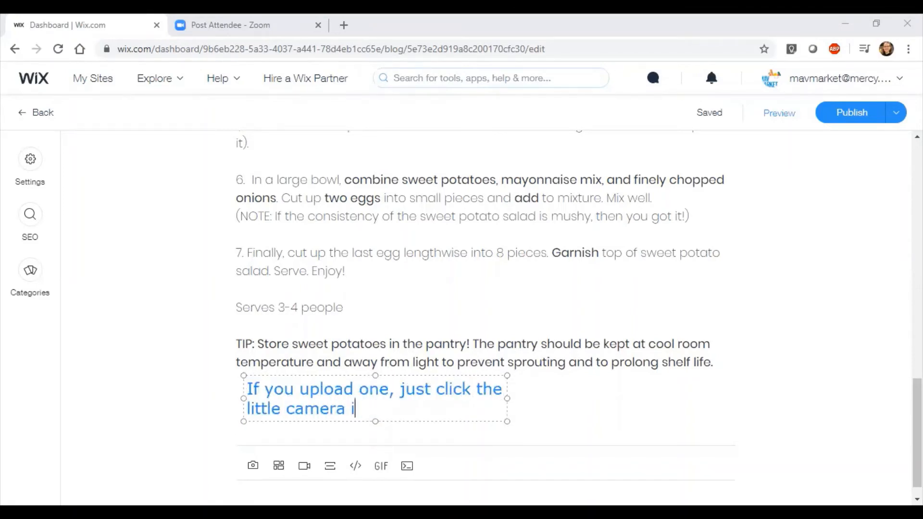
{"action": "type", "text": "con. If you're uploading m"}
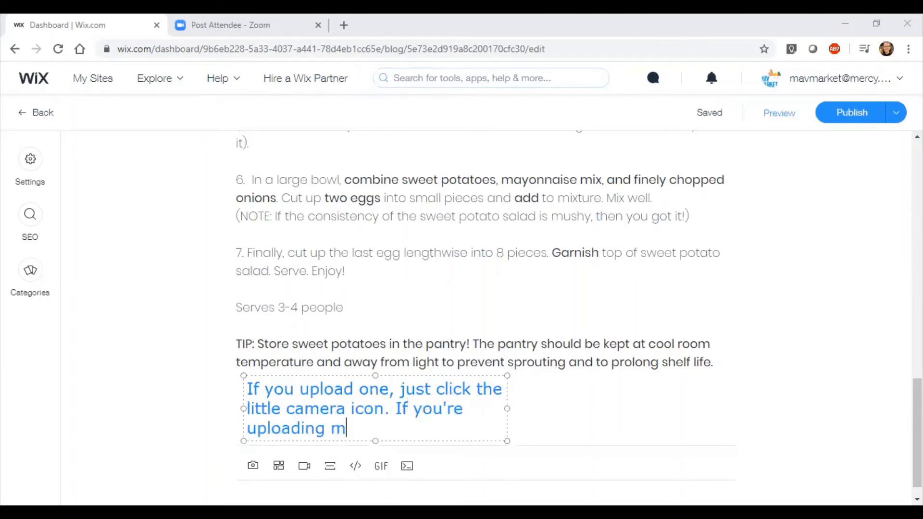
{"action": "type", "text": "ultiple, select the "}
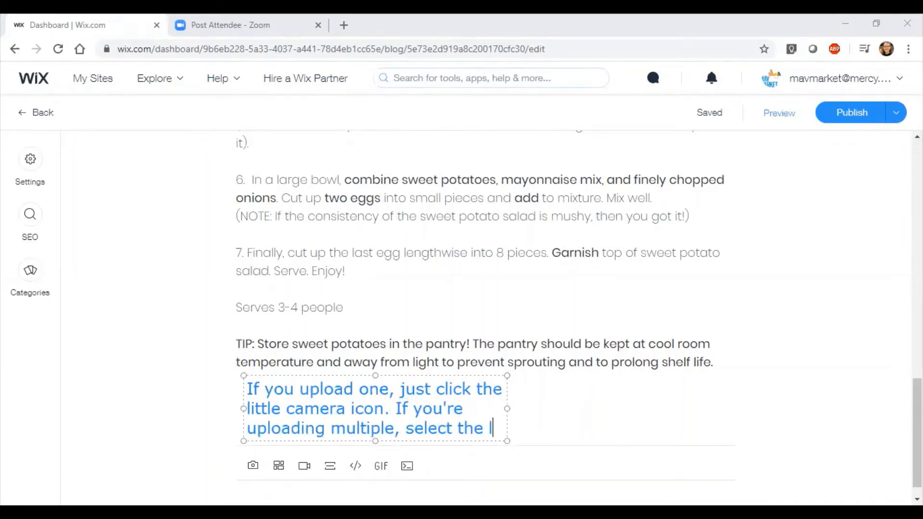
{"action": "type", "text": "gallery icon of little boxes"}
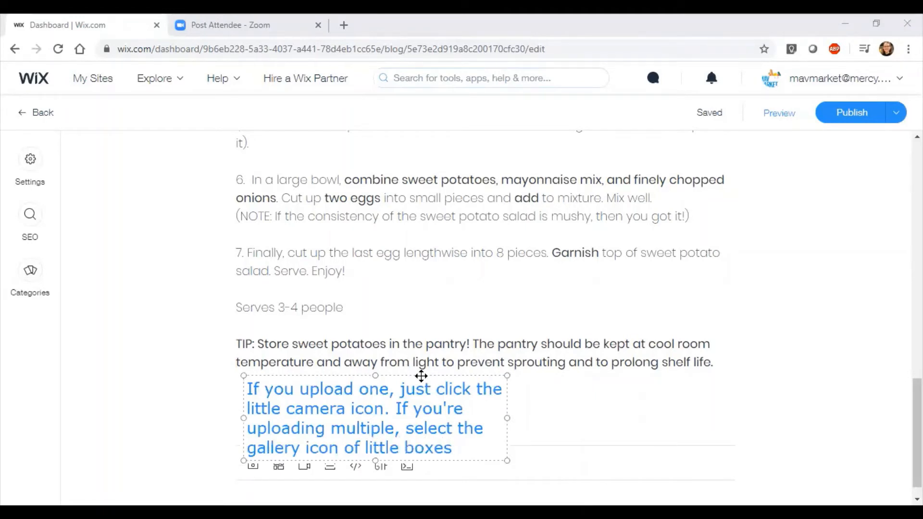
- Replace the note with "I'm uploading multiple, so I'm going to select the multiple gallery icon :" and clear it from the screen
{"action": "left_click_drag", "start_coordinate": [455, 448], "coordinate": [189, 352]}
{"action": "type", "text": "I'm "}
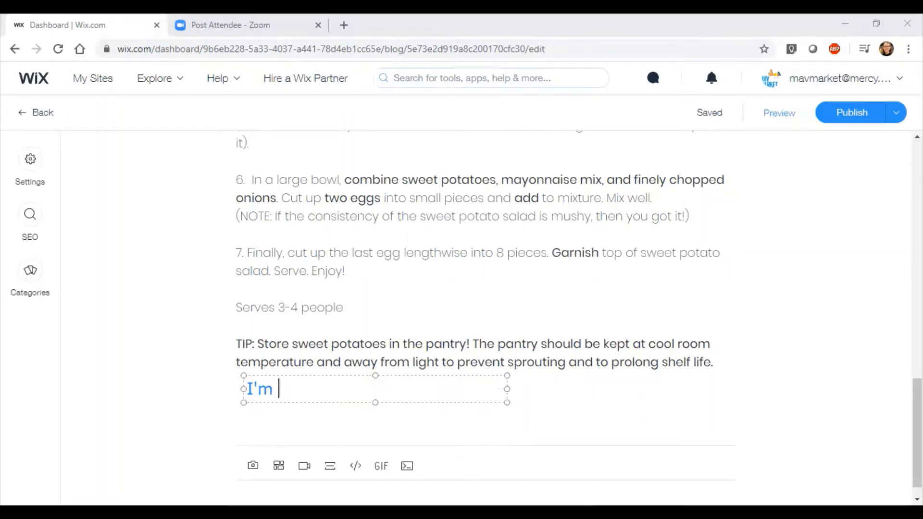
{"action": "type", "text": "uploading multiple, so I'm "}
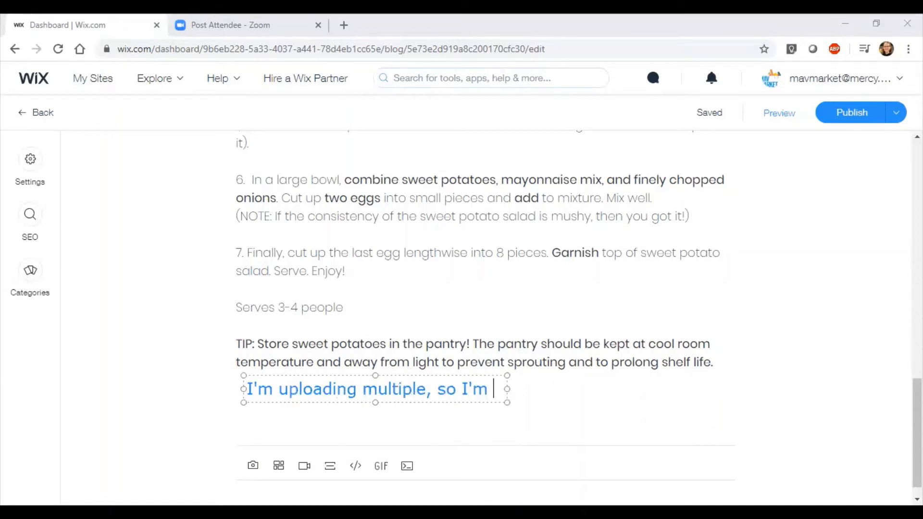
{"action": "type", "text": "going to select the multi"}
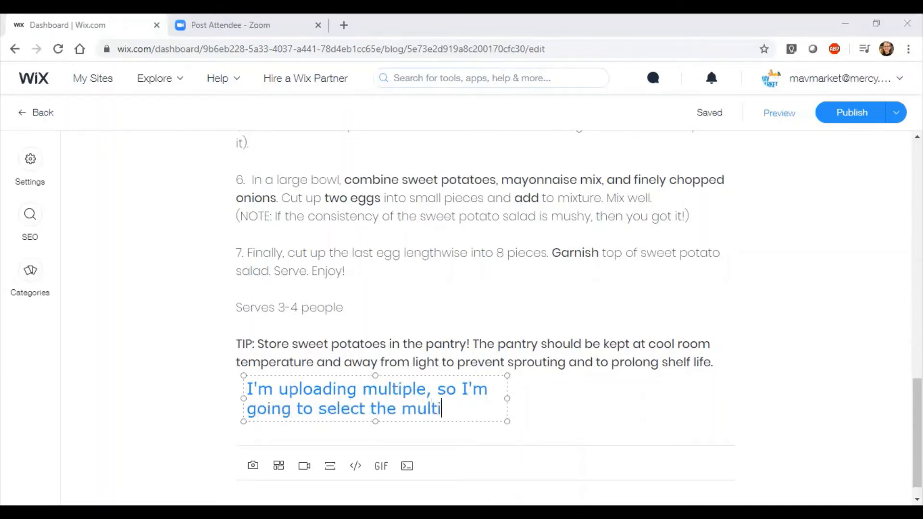
{"action": "type", "text": "ple ico"}
{"action": "key", "text": "BackSpace"}
{"action": "key", "text": "BackSpace"}
{"action": "key", "text": "BackSpace"}
{"action": "type", "text": "gall"}
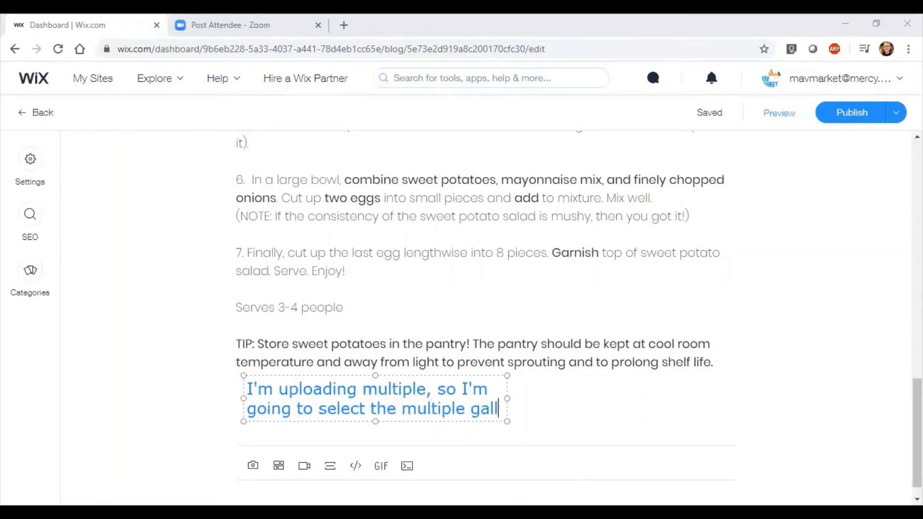
{"action": "type", "text": "ery icon :"}
{"action": "left_click", "coordinate": [379, 398]}
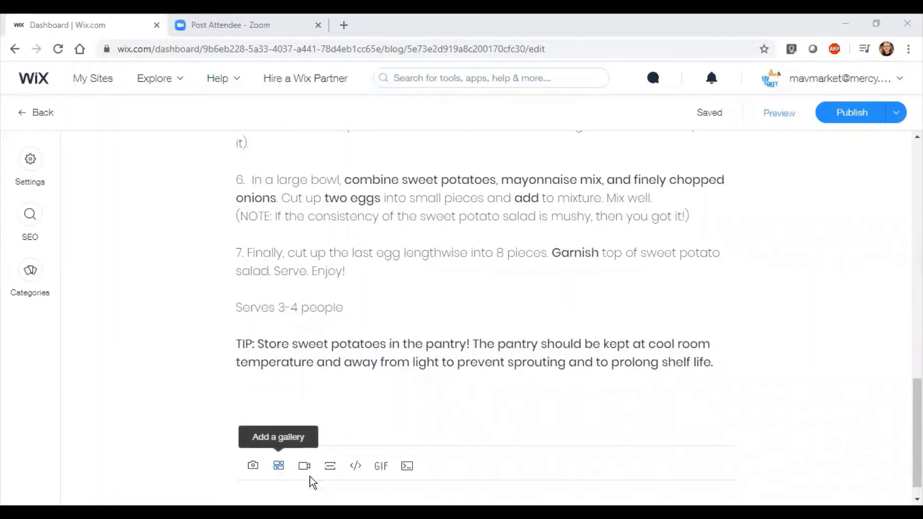
- Start adding a gallery to the post and upload all five photos from the computer's Sweet Potato Salad folder
{"action": "left_click", "coordinate": [279, 467]}
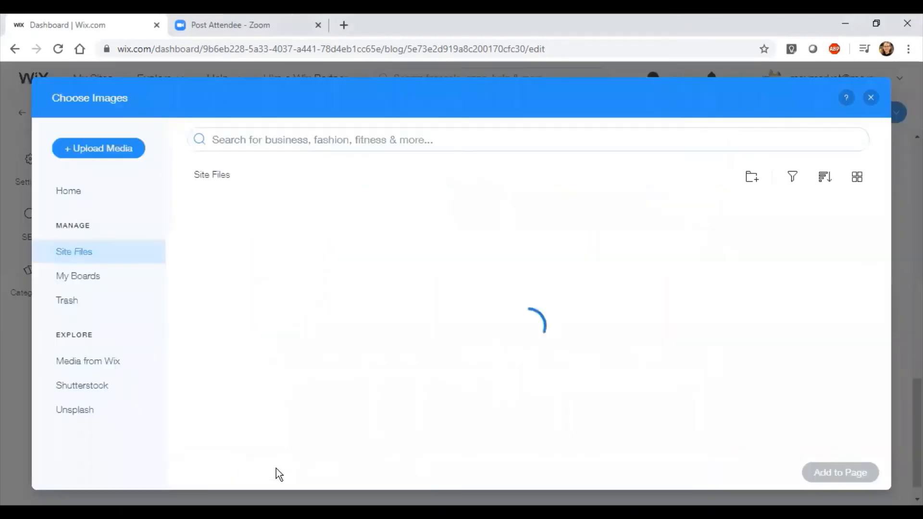
{"action": "scroll", "coordinate": [370, 336], "scroll_direction": "down", "scroll_amount": 5}
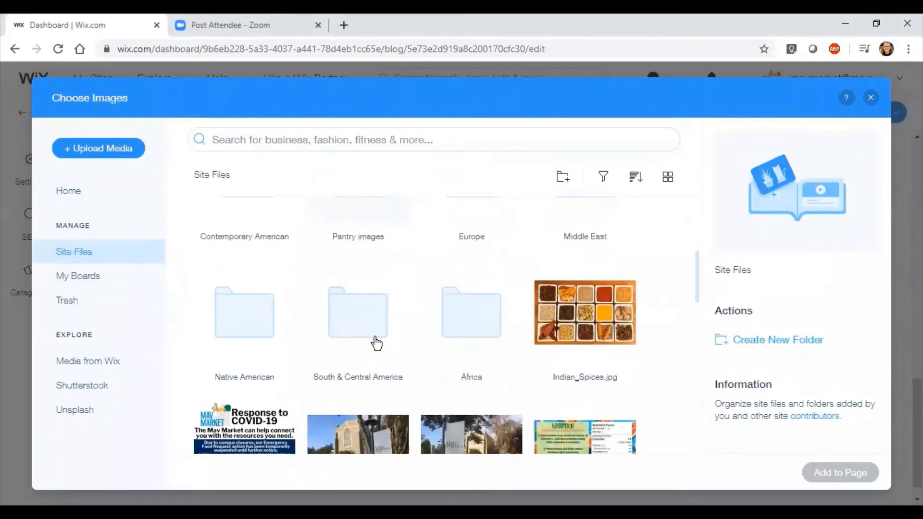
{"action": "scroll", "coordinate": [374, 342], "scroll_direction": "up", "scroll_amount": 3}
{"action": "left_click", "coordinate": [120, 149]}
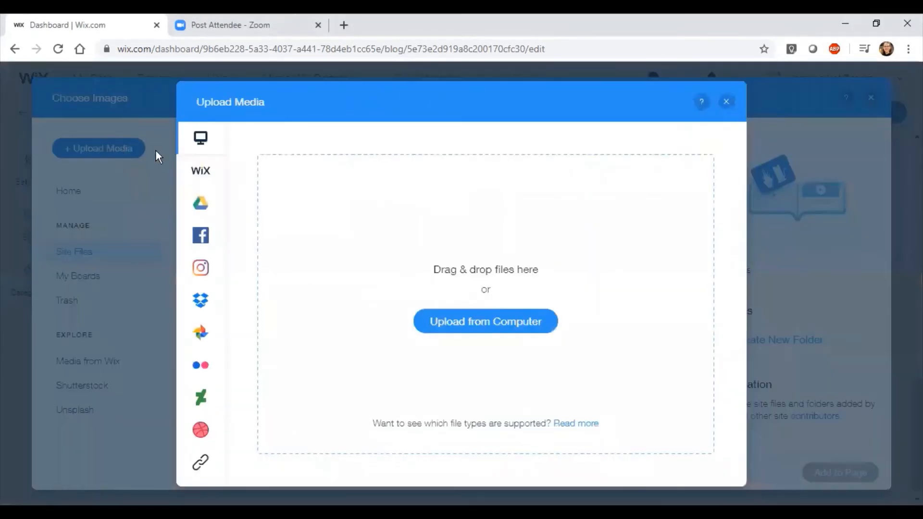
{"action": "left_click", "coordinate": [478, 321]}
{"action": "double_click", "coordinate": [494, 280]}
{"action": "double_click", "coordinate": [494, 270]}
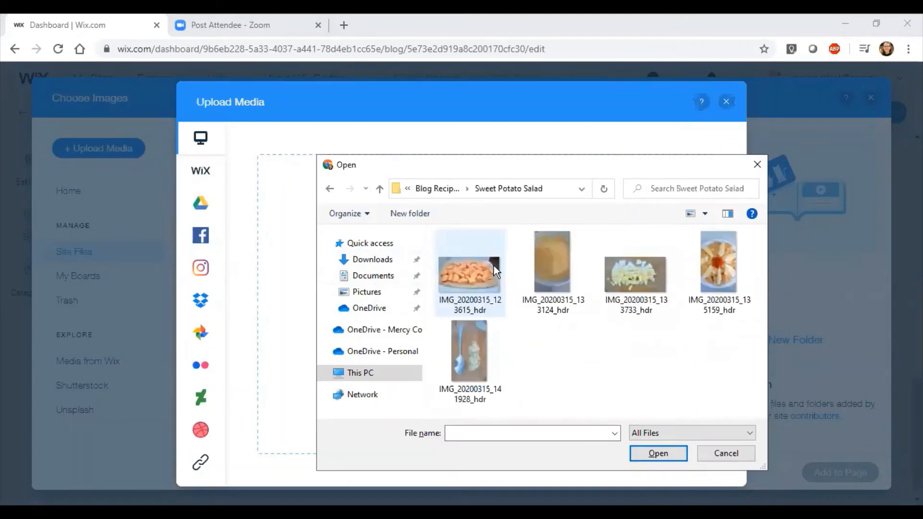
{"action": "left_click_drag", "start_coordinate": [752, 378], "coordinate": [481, 293]}
{"action": "left_click", "coordinate": [656, 454]}
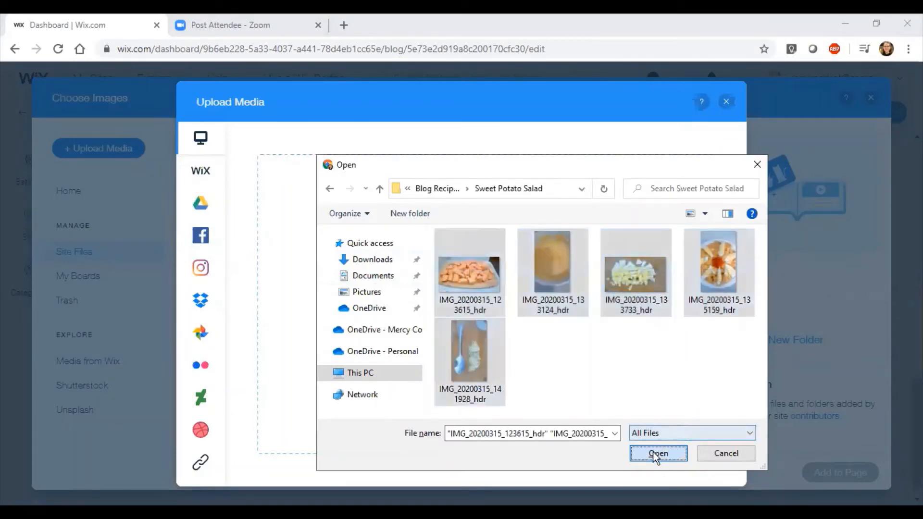
- Create a new folder named "Sweet Potato Salad" in Site Files
{"action": "scroll", "coordinate": [476, 307], "scroll_direction": "down", "scroll_amount": 4}
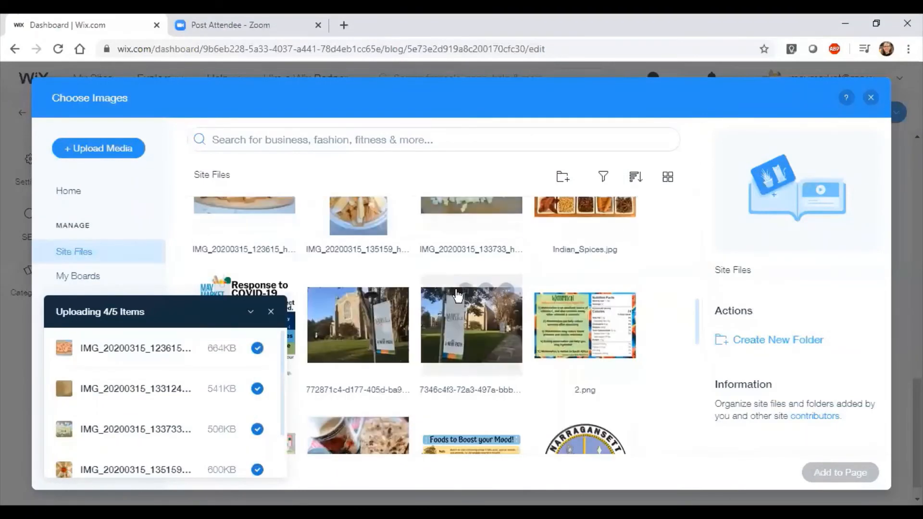
{"action": "scroll", "coordinate": [458, 295], "scroll_direction": "up", "scroll_amount": 2}
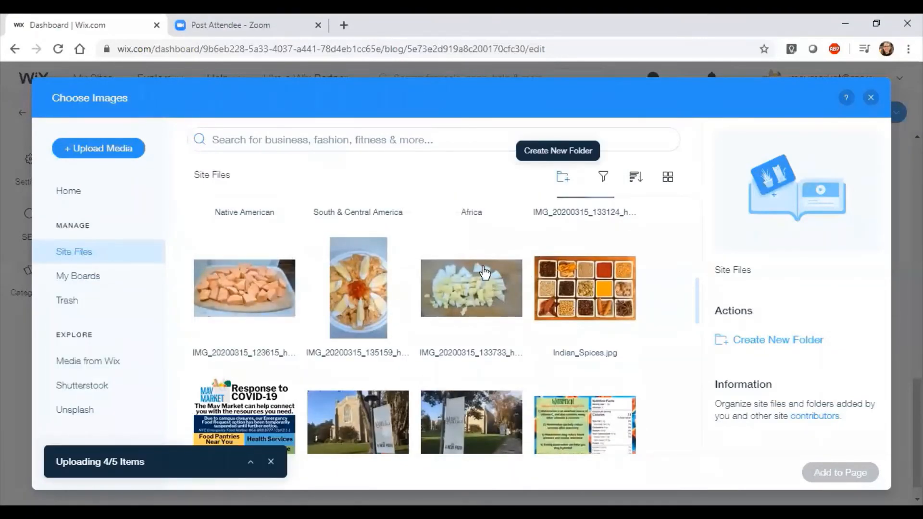
{"action": "type", "text": "Sweet"}
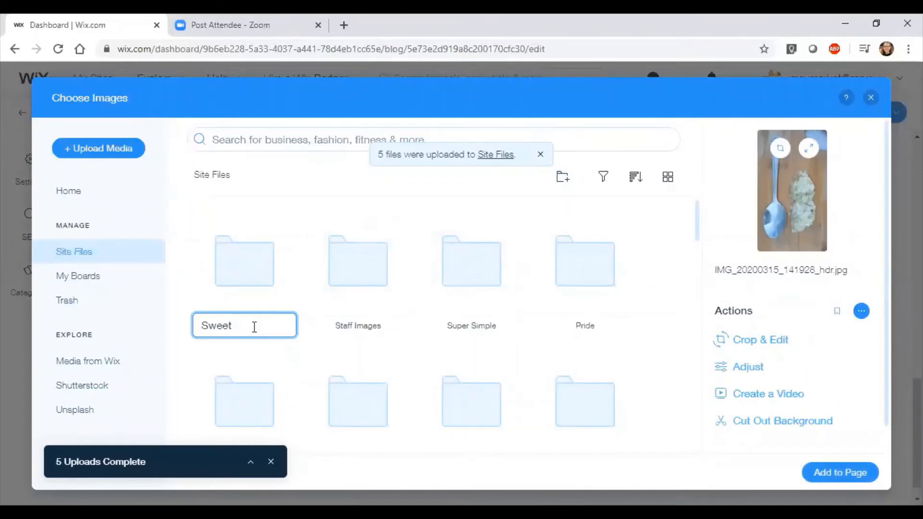
{"action": "left_click_drag", "start_coordinate": [254, 325], "coordinate": [288, 313]}
{"action": "type", "text": "Po"}
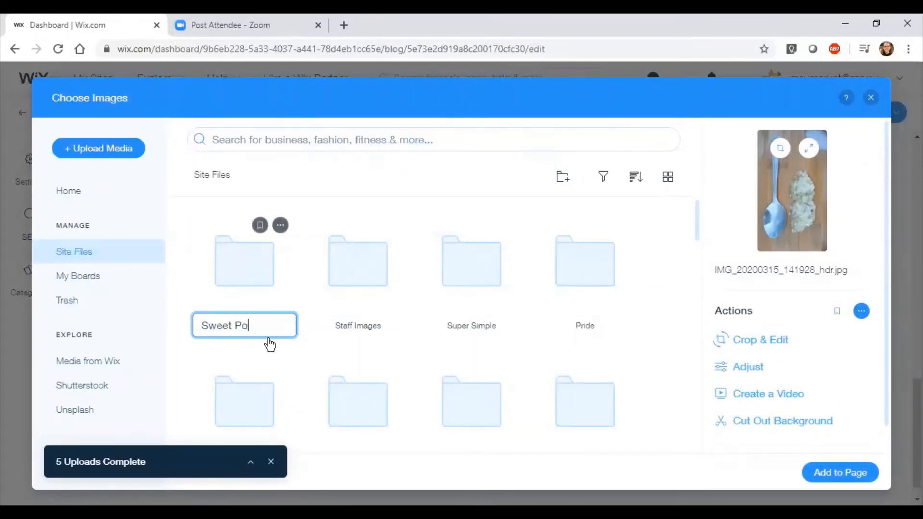
{"action": "type", "text": "tato Salad"}
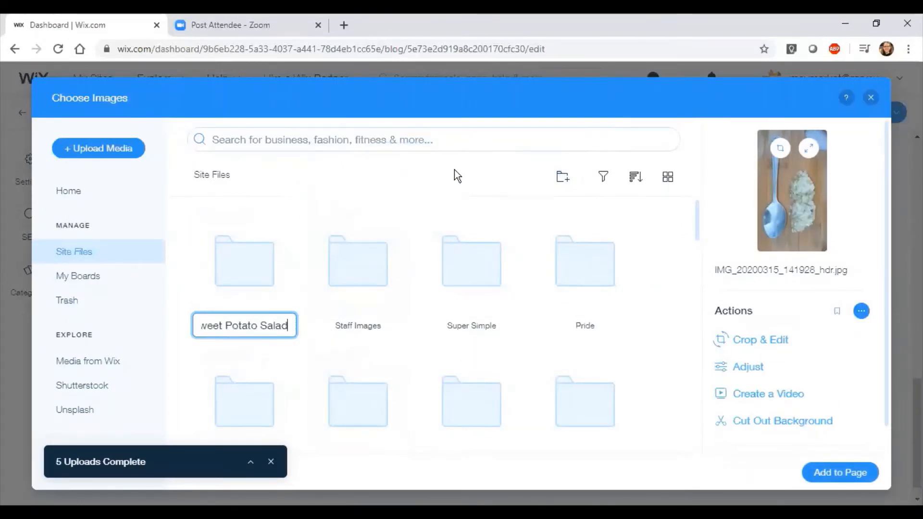
{"action": "key", "text": "Return"}
- Move the five newly uploaded recipe photos from Site Files into the Sweet Potato Salad folder
{"action": "scroll", "coordinate": [371, 375], "scroll_direction": "down", "scroll_amount": 9}
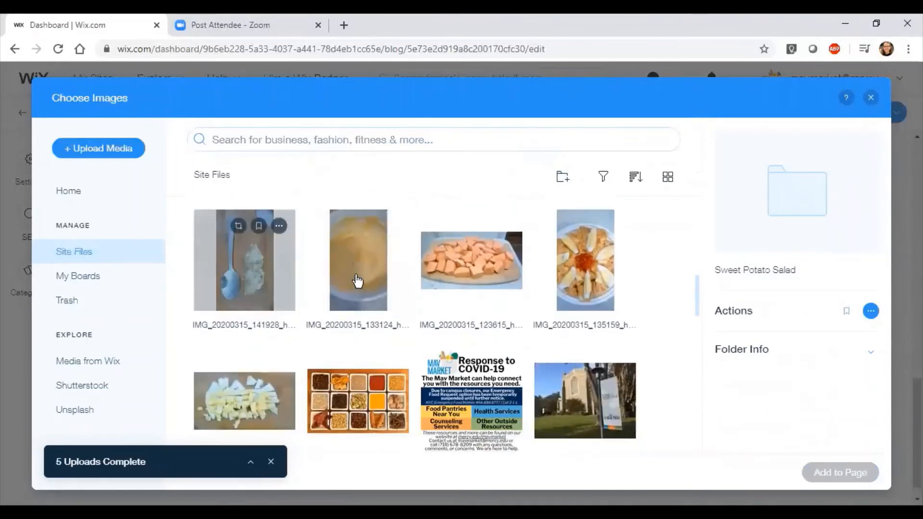
{"action": "left_click", "coordinate": [364, 283], "text": "ctrl"}
{"action": "left_click", "coordinate": [292, 383]}
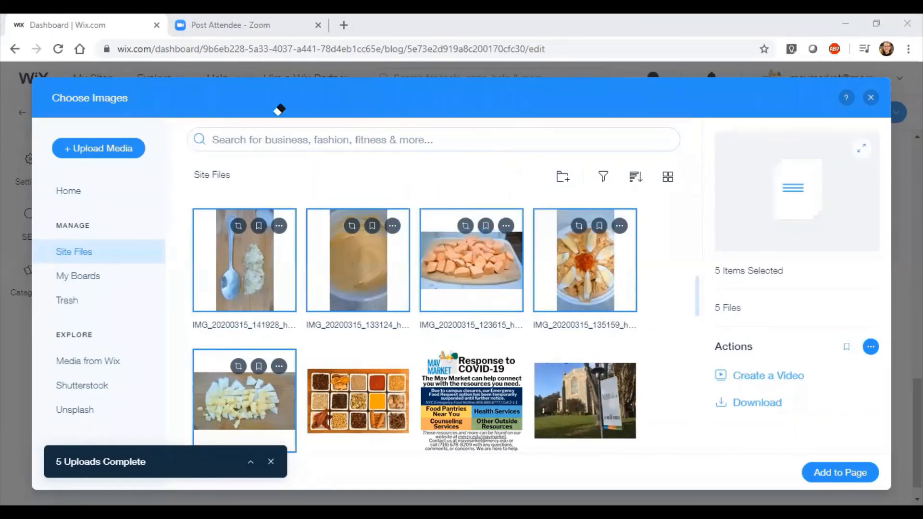
{"action": "left_click", "coordinate": [279, 226]}
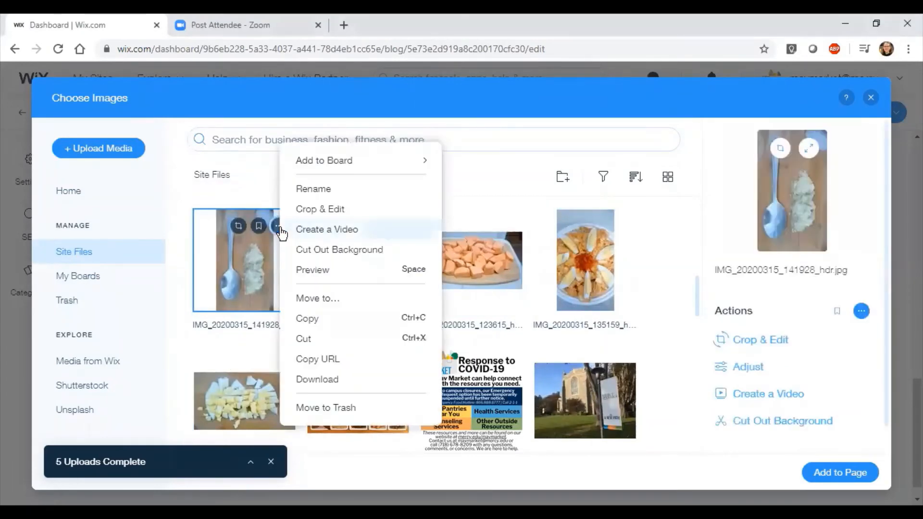
{"action": "key", "text": "Escape"}
{"action": "left_click", "coordinate": [363, 254], "text": "ctrl"}
{"action": "left_click", "coordinate": [466, 274], "text": "ctrl"}
{"action": "left_click", "coordinate": [569, 279], "text": "ctrl"}
{"action": "left_click", "coordinate": [252, 395], "text": "ctrl"}
{"action": "scroll", "coordinate": [288, 346], "scroll_direction": "up", "scroll_amount": 2}
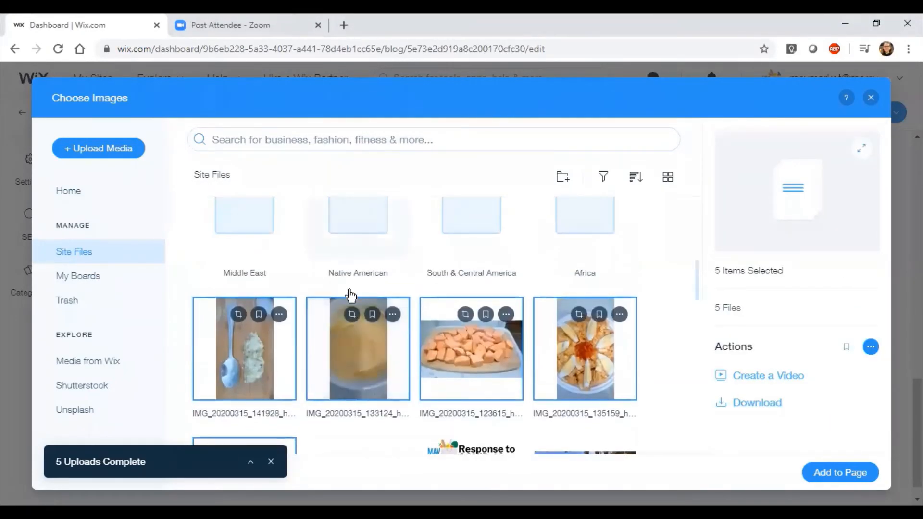
{"action": "left_click", "coordinate": [871, 347]}
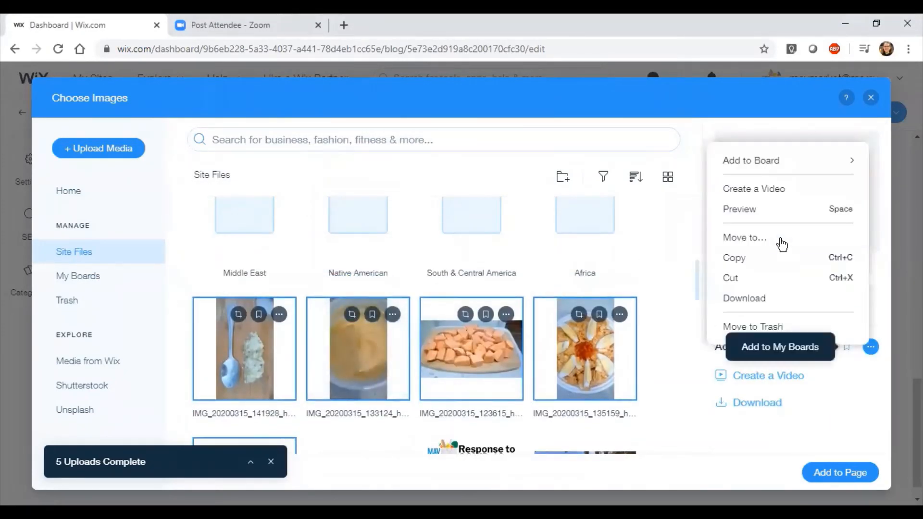
{"action": "left_click", "coordinate": [780, 237]}
{"action": "left_click", "coordinate": [564, 185]}
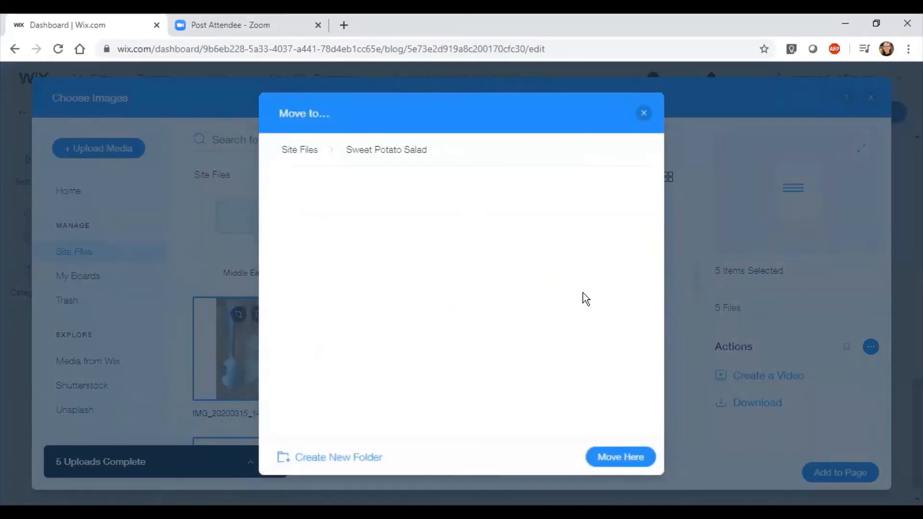
{"action": "left_click", "coordinate": [620, 463]}
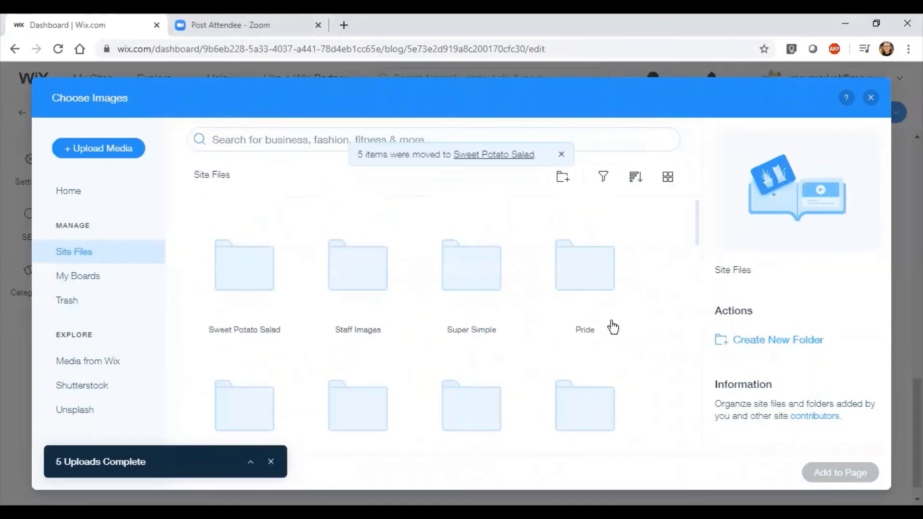
- Open the Sweet Potato Salad folder in Site Files and insert all five of its photos into the post as a gallery
{"action": "left_click", "coordinate": [267, 294]}
{"action": "double_click", "coordinate": [265, 323]}
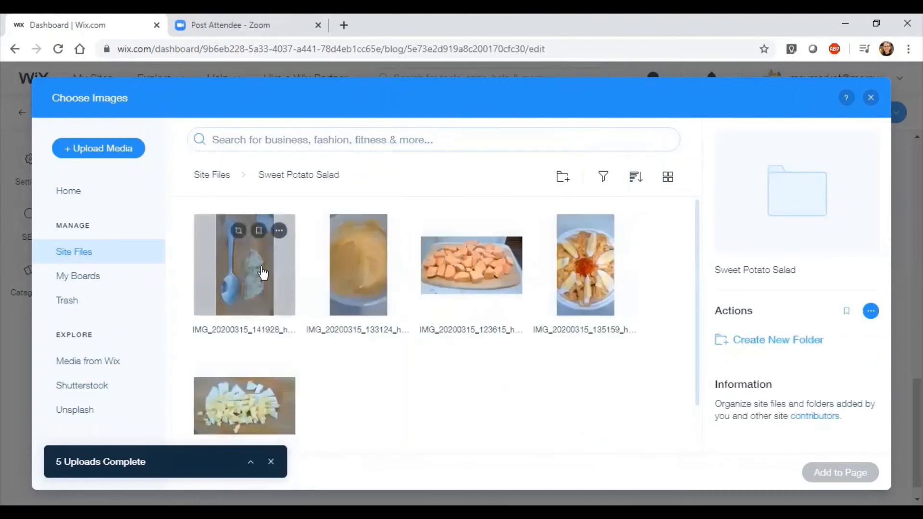
{"action": "left_click", "coordinate": [258, 370]}
{"action": "left_click", "coordinate": [486, 287]}
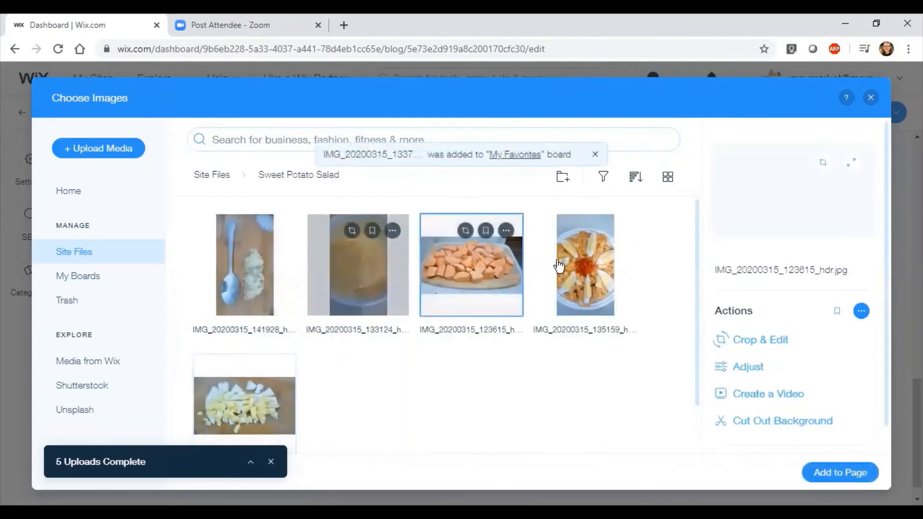
{"action": "left_click", "coordinate": [584, 269], "text": "ctrl"}
{"action": "left_click", "coordinate": [359, 270], "text": "ctrl"}
{"action": "left_click", "coordinate": [257, 288], "text": "ctrl"}
{"action": "left_click", "coordinate": [263, 406], "text": "ctrl"}
{"action": "left_click", "coordinate": [840, 473]}
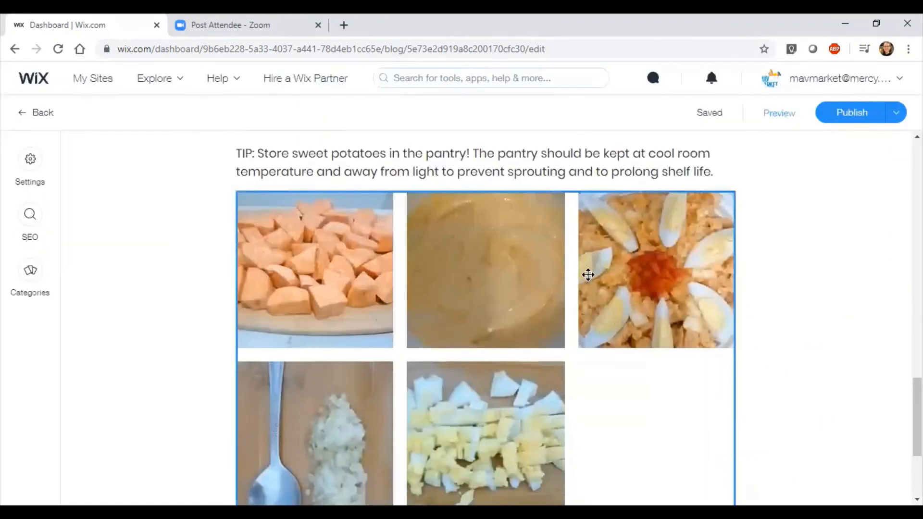
- Change the photo gallery's layout to Masonry and add the on-screen note "I like this style" beside it
{"action": "left_click", "coordinate": [376, 195]}
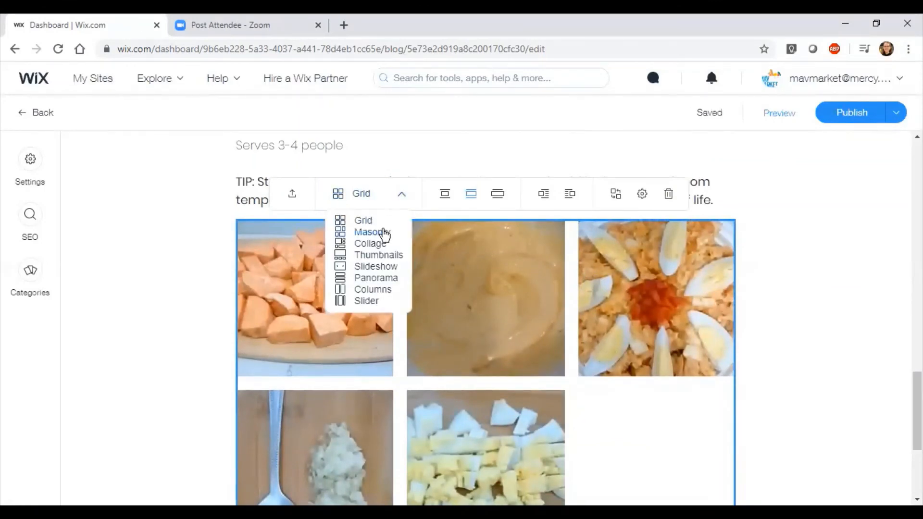
{"action": "left_click", "coordinate": [383, 233]}
{"action": "type", "text": "I like this sy"}
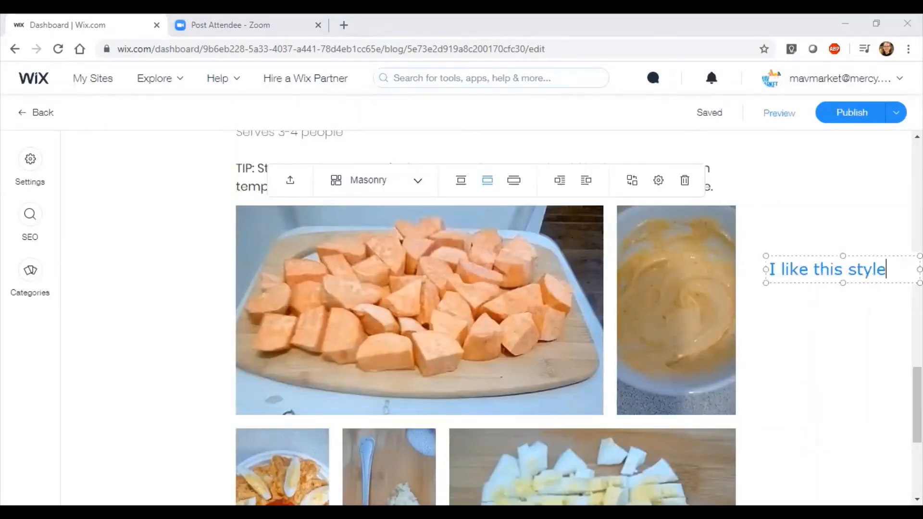
- Replace the text of the note beside the gallery with "Ok, so there you have it!"
{"action": "key", "text": "BackSpace"}
{"action": "key", "text": "BackSpace"}
{"action": "key", "text": "BackSpace"}
{"action": "key", "text": "BackSpace"}
{"action": "key", "text": "BackSpace"}
{"action": "key", "text": "BackSpace"}
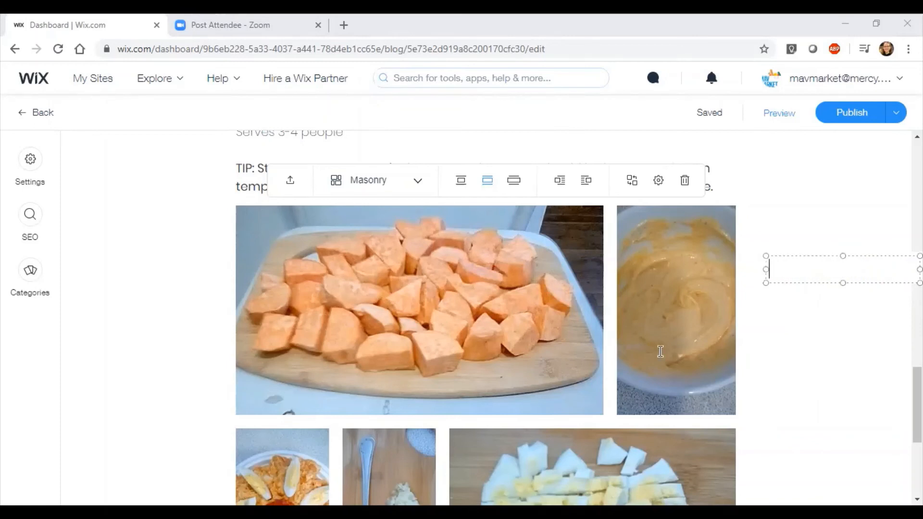
{"action": "type", "text": "Ok, so there you have it!"}
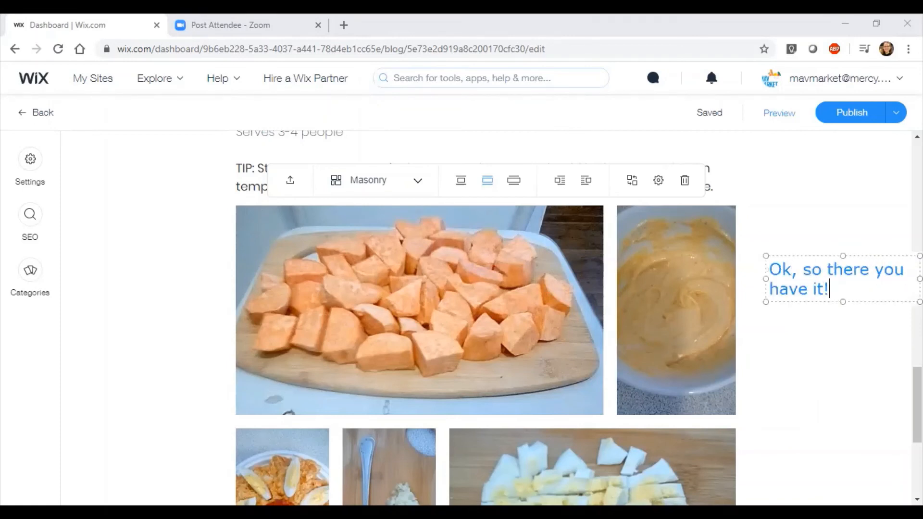
- Write a closing note over the gallery thanking viewers, inviting them to play around with the design, and encouraging a profile picture, even just clipart
{"action": "left_click", "coordinate": [331, 208]}
{"action": "type", "text": "Thanks for joining me on this quick tutorial!"}
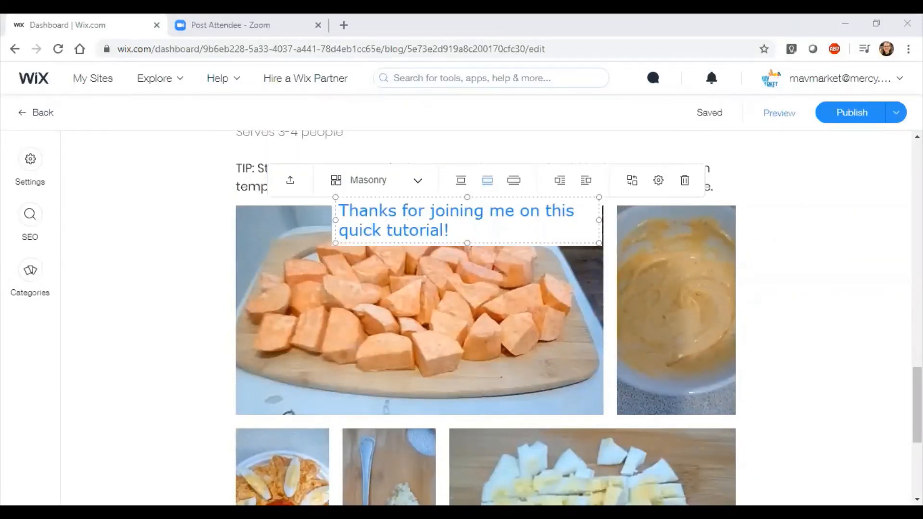
{"action": "type", "text": " Feel free to play around with the de"}
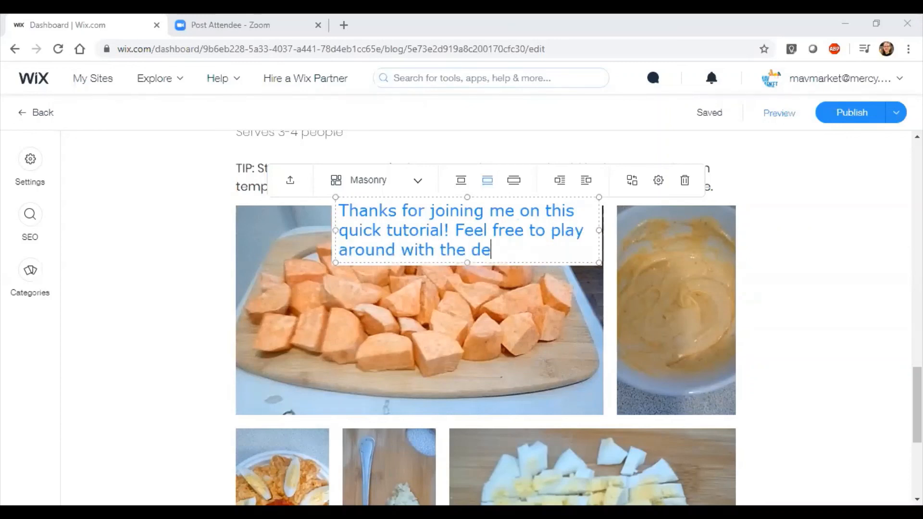
{"action": "type", "text": "sign as much as you want. I"}
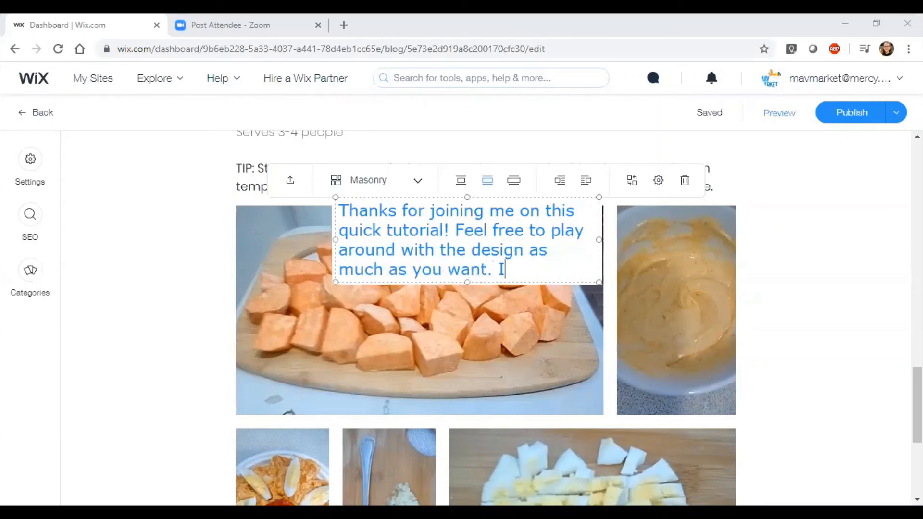
{"action": "type", "text": " would also encourage you to up"}
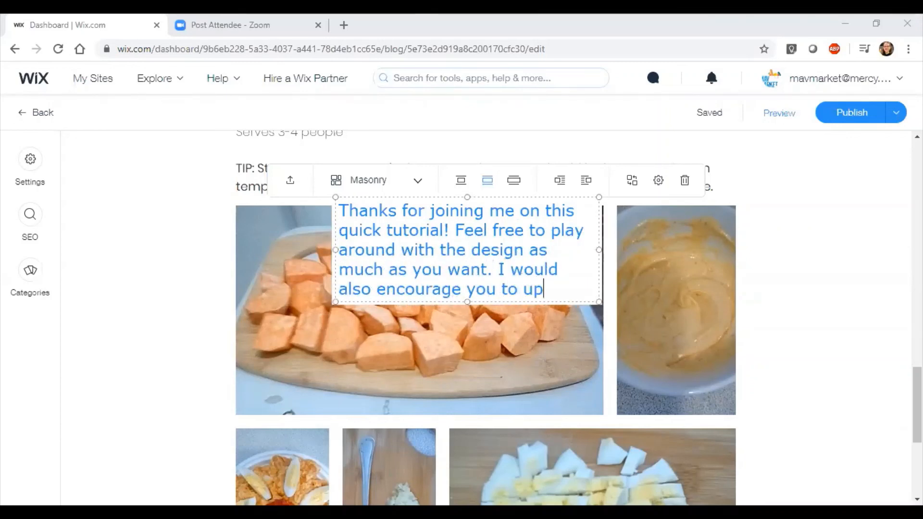
{"action": "type", "text": "load a profile pic"}
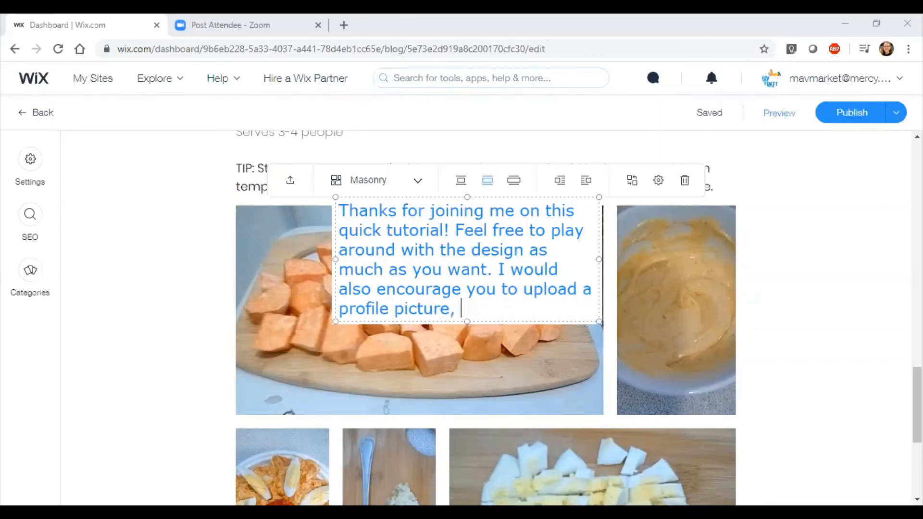
{"action": "type", "text": "ture, even if it's just a"}
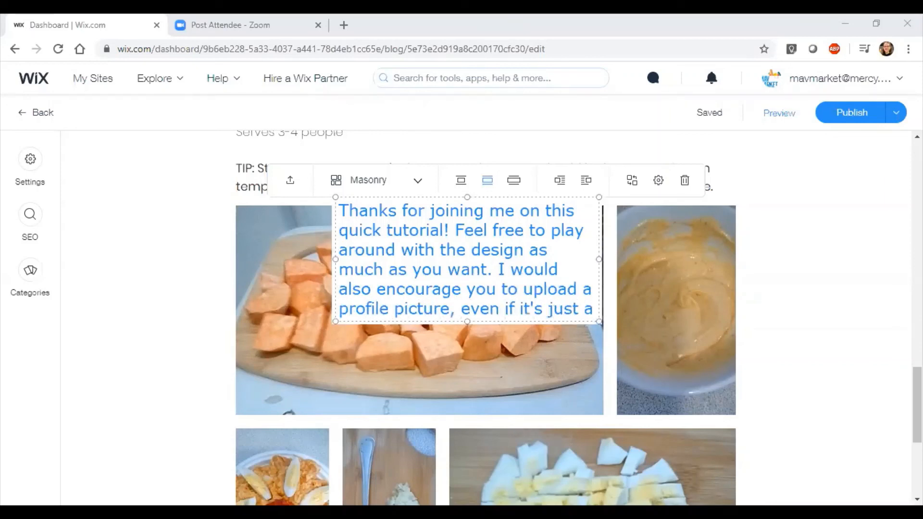
{"action": "type", "text": " clipart"}
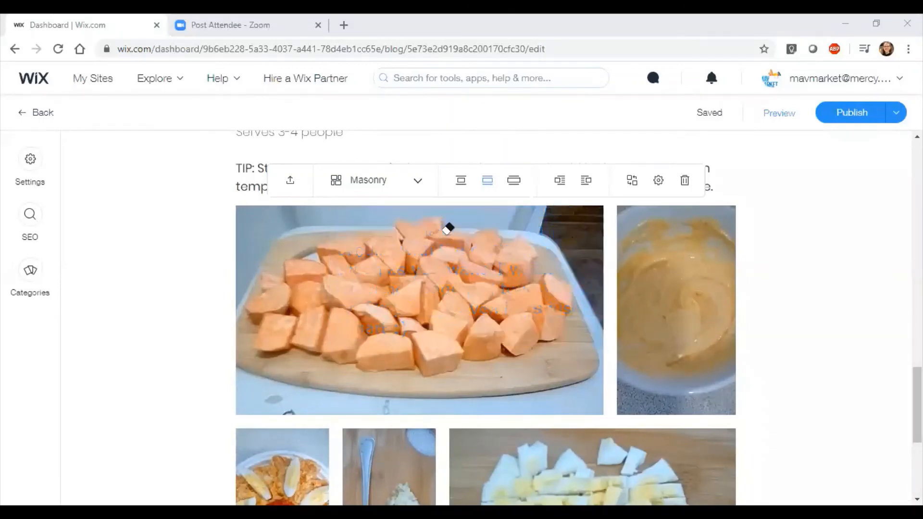
- Publish the updated Sweet Potato Salad blog post
{"action": "scroll", "coordinate": [346, 370], "scroll_direction": "up", "scroll_amount": 15}
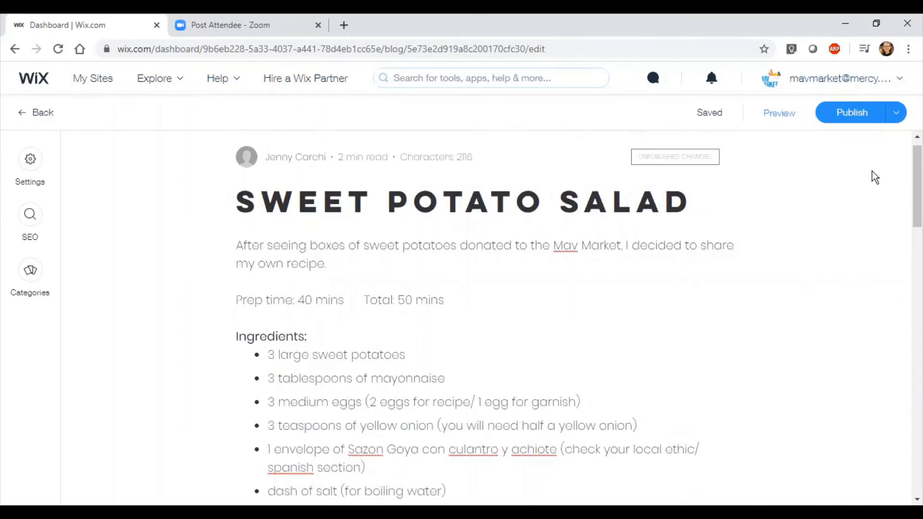
{"action": "left_click", "coordinate": [861, 118]}
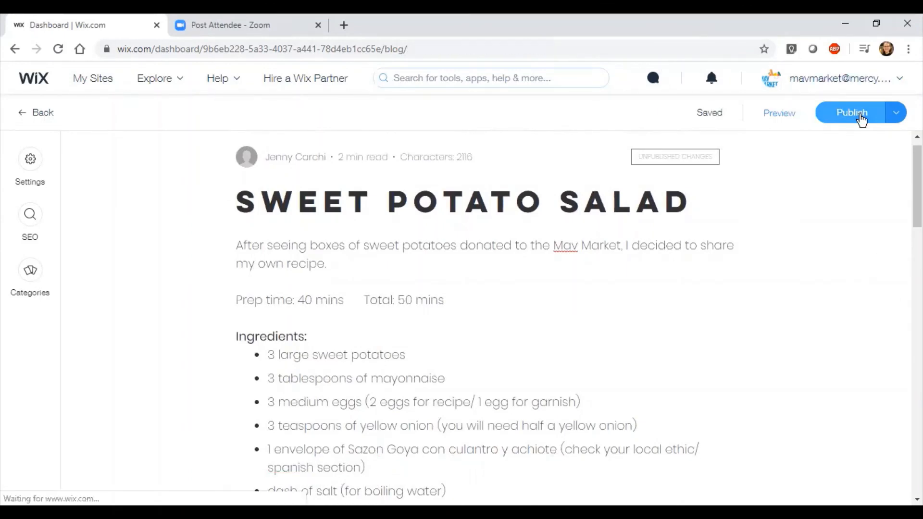